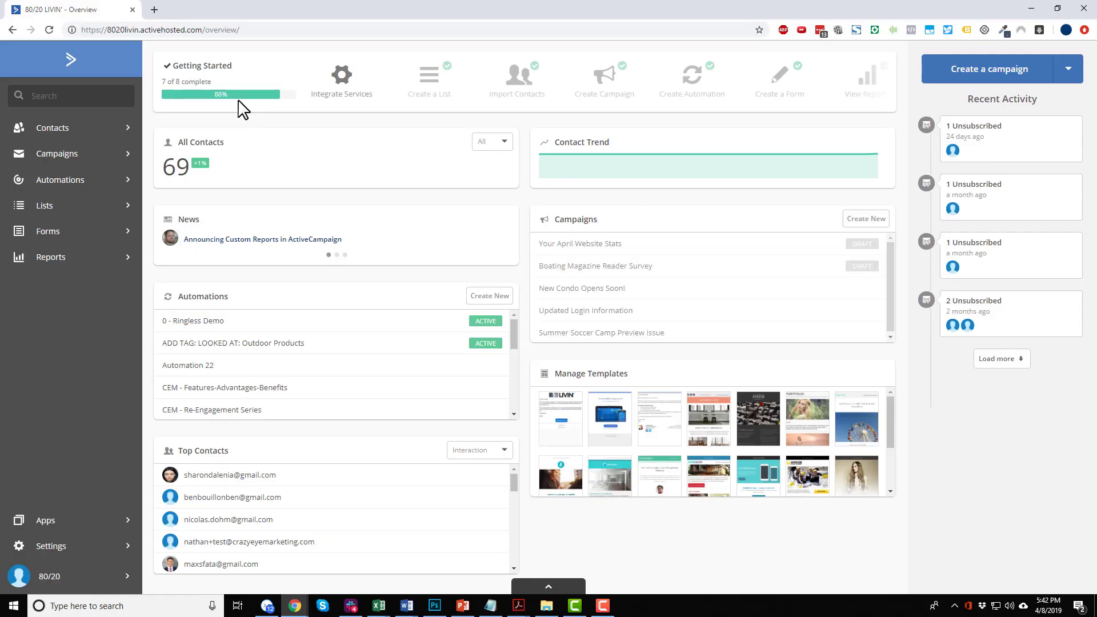
- Add a custom contact field named Points to the General Details group with the Text Input type
{"action": "left_click", "coordinate": [76, 211]}
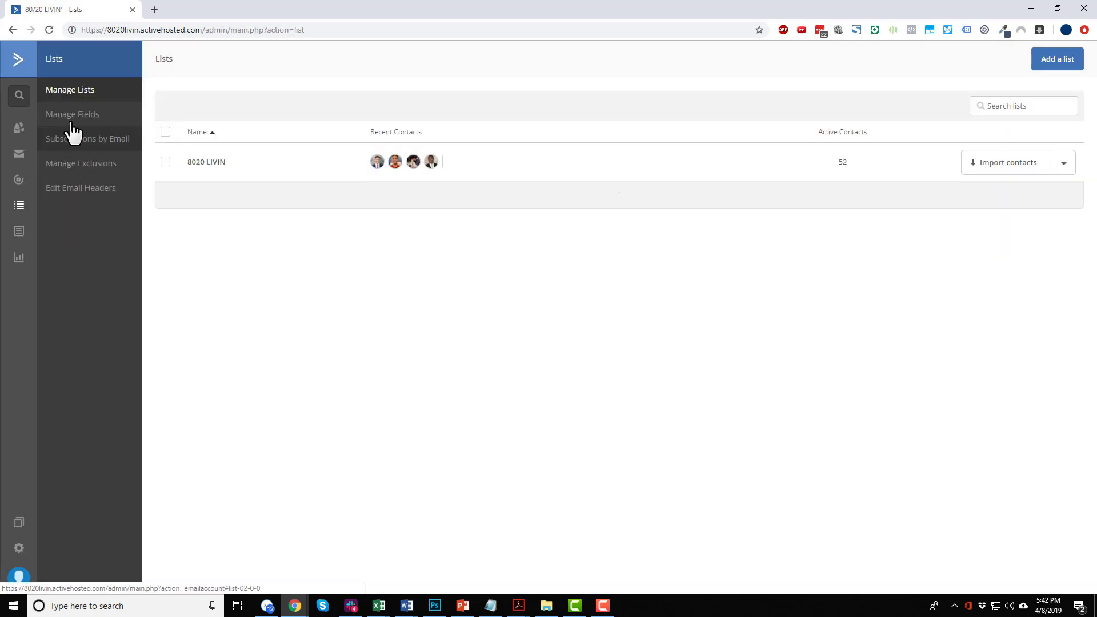
{"action": "left_click", "coordinate": [73, 120]}
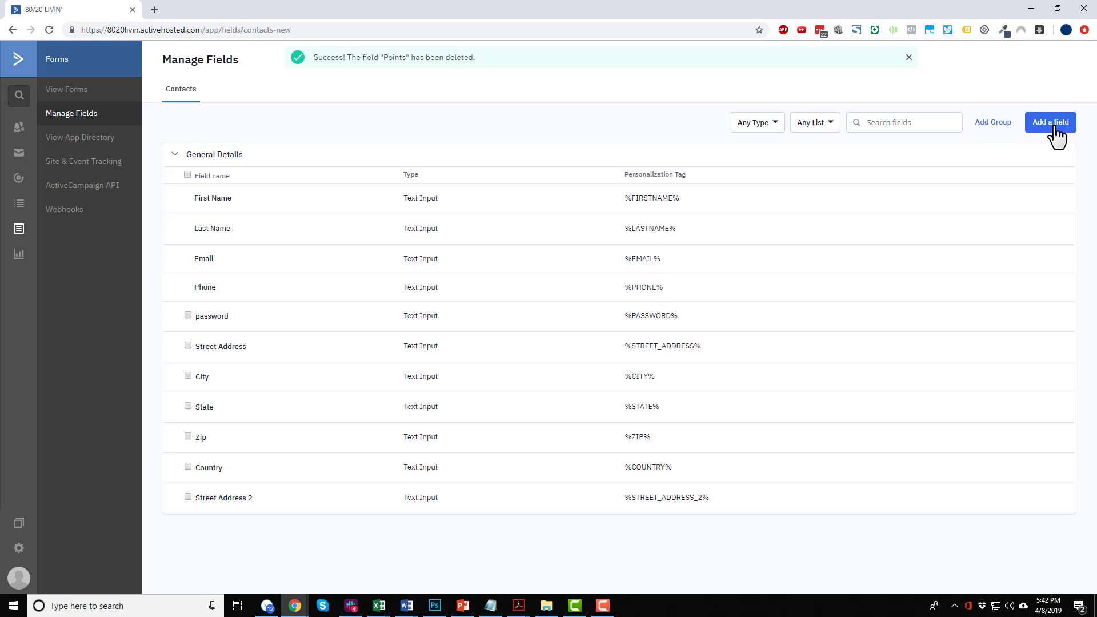
{"action": "left_click", "coordinate": [1052, 123]}
{"action": "left_click", "coordinate": [513, 143]}
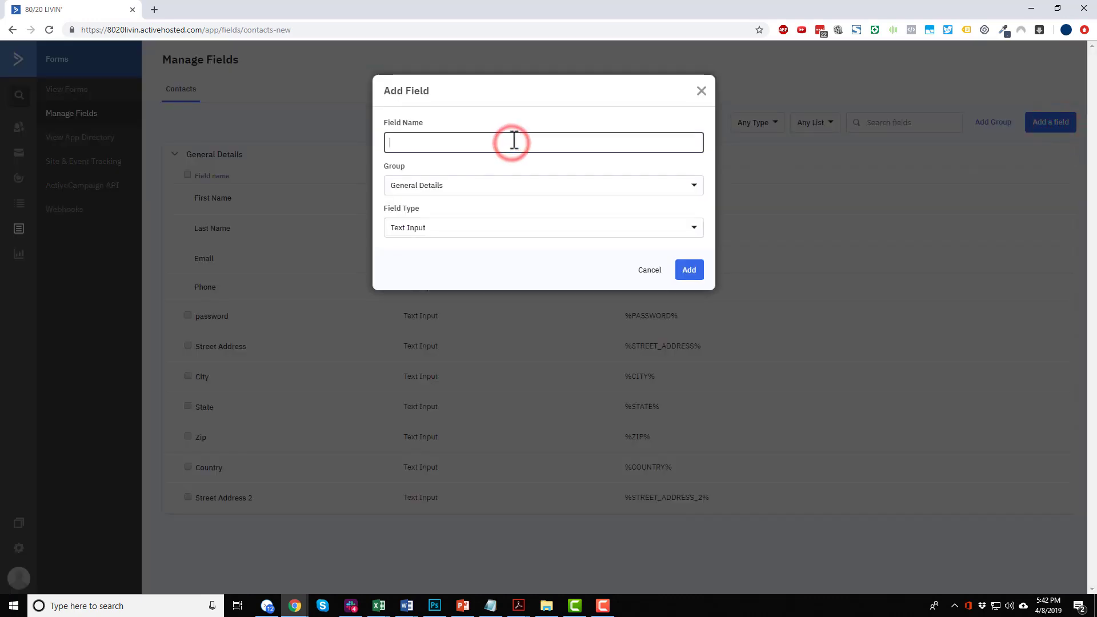
{"action": "type", "text": "Points"}
{"action": "left_click", "coordinate": [467, 185]}
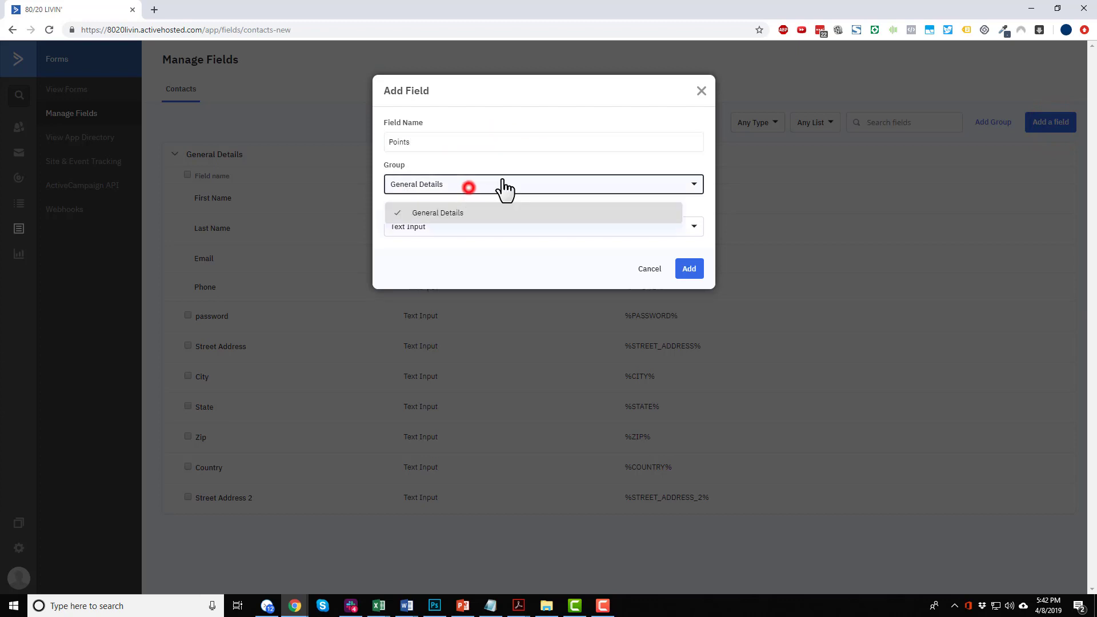
{"action": "left_click", "coordinate": [467, 213]}
{"action": "left_click", "coordinate": [488, 226]}
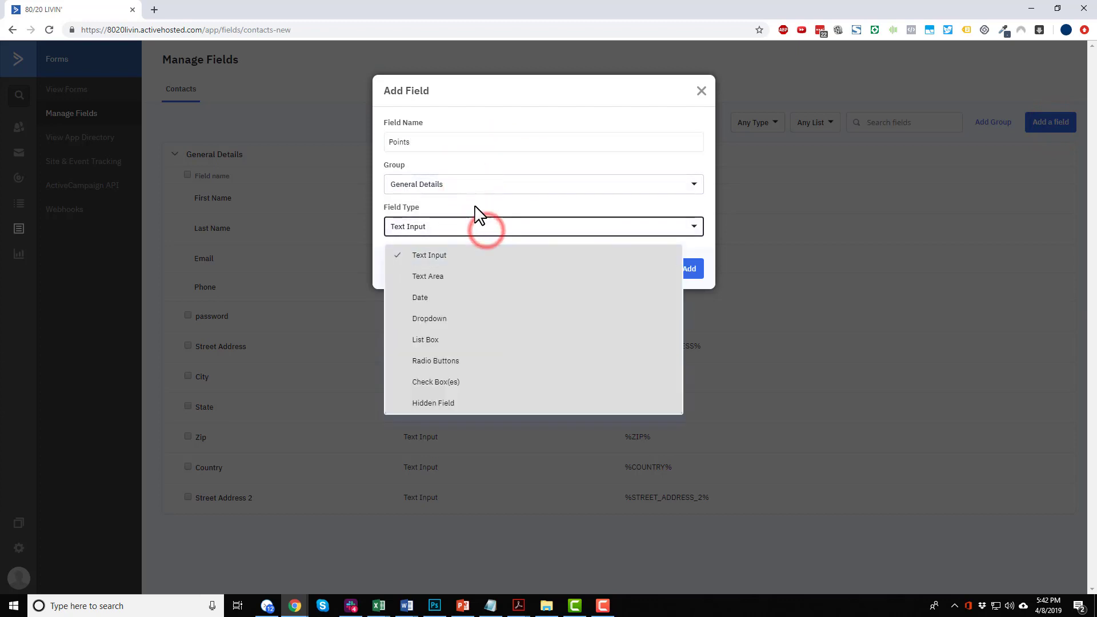
{"action": "left_click", "coordinate": [445, 261]}
{"action": "left_click", "coordinate": [697, 278]}
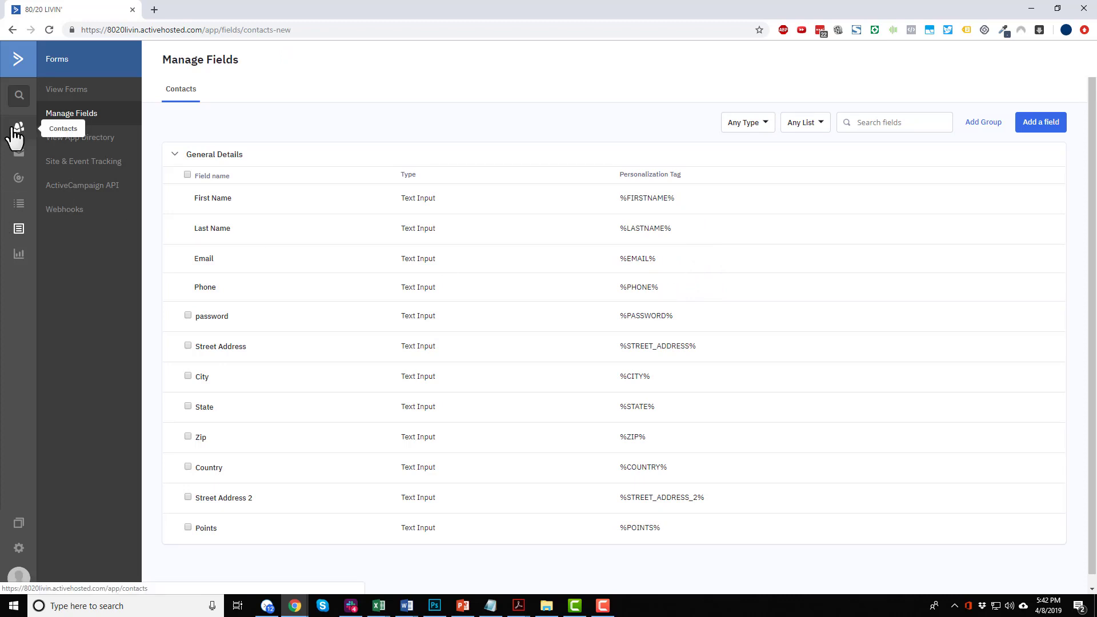
- Create a new automation from scratch
{"action": "left_click", "coordinate": [20, 182]}
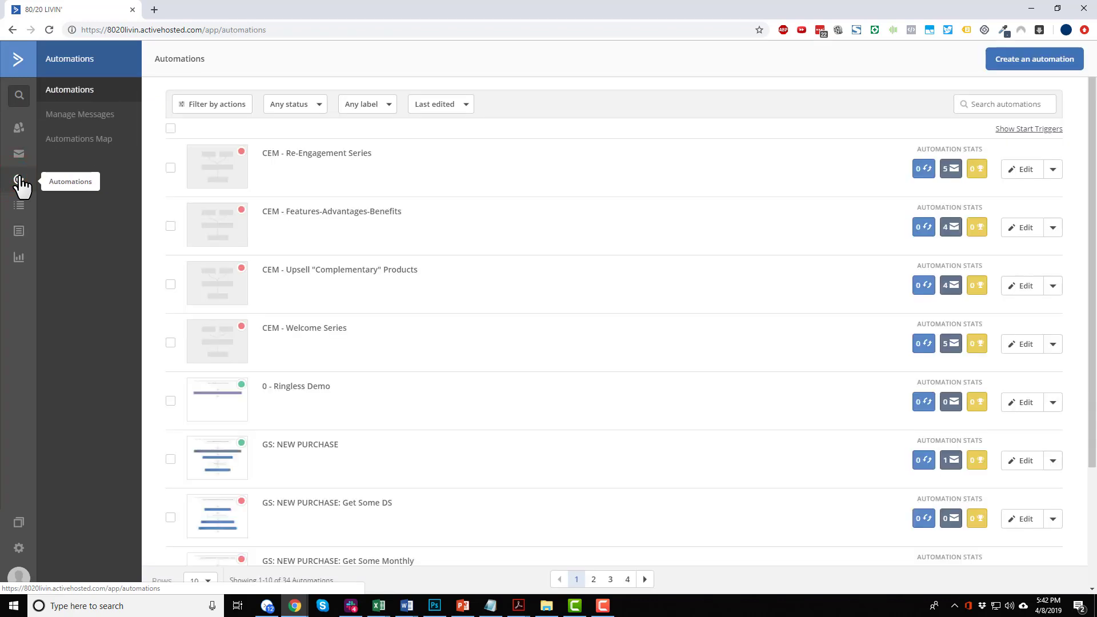
{"action": "left_click", "coordinate": [1019, 68]}
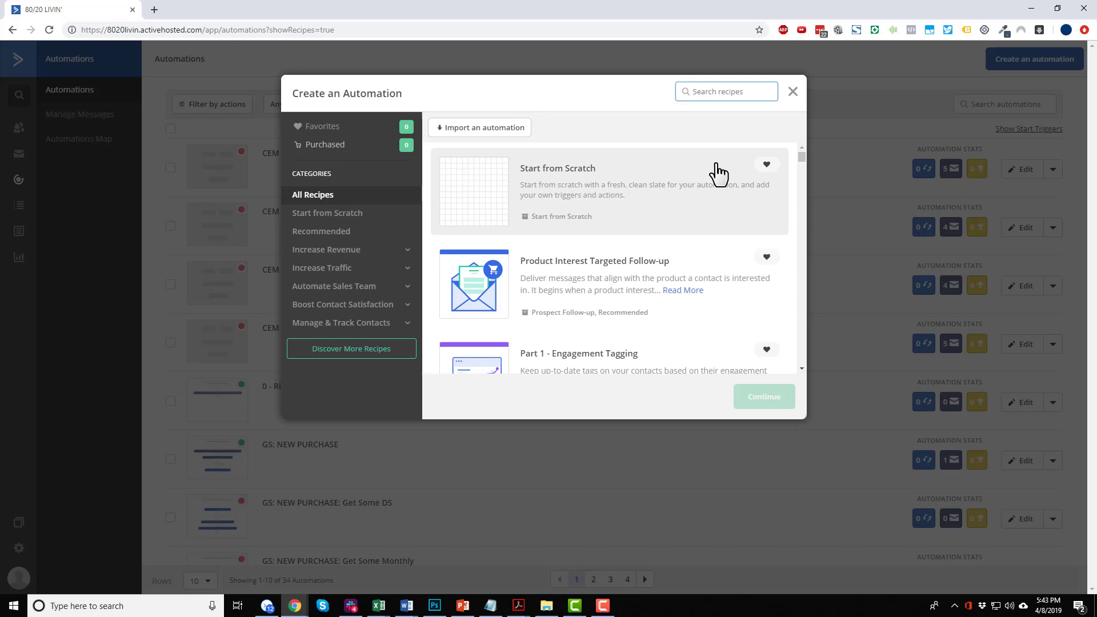
{"action": "left_click", "coordinate": [637, 194]}
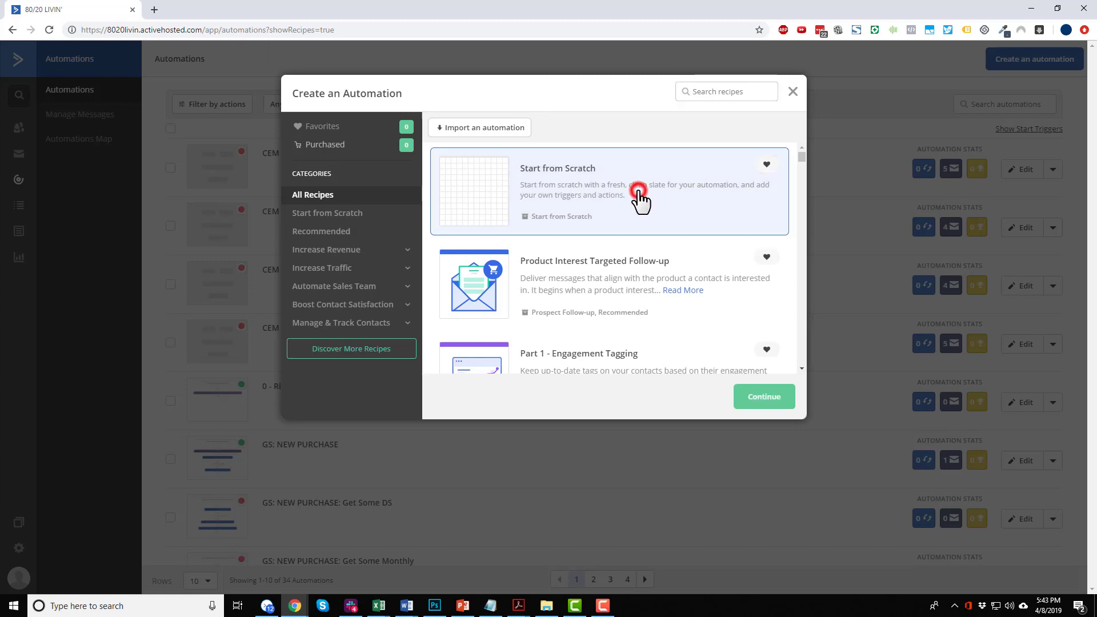
{"action": "left_click", "coordinate": [765, 396]}
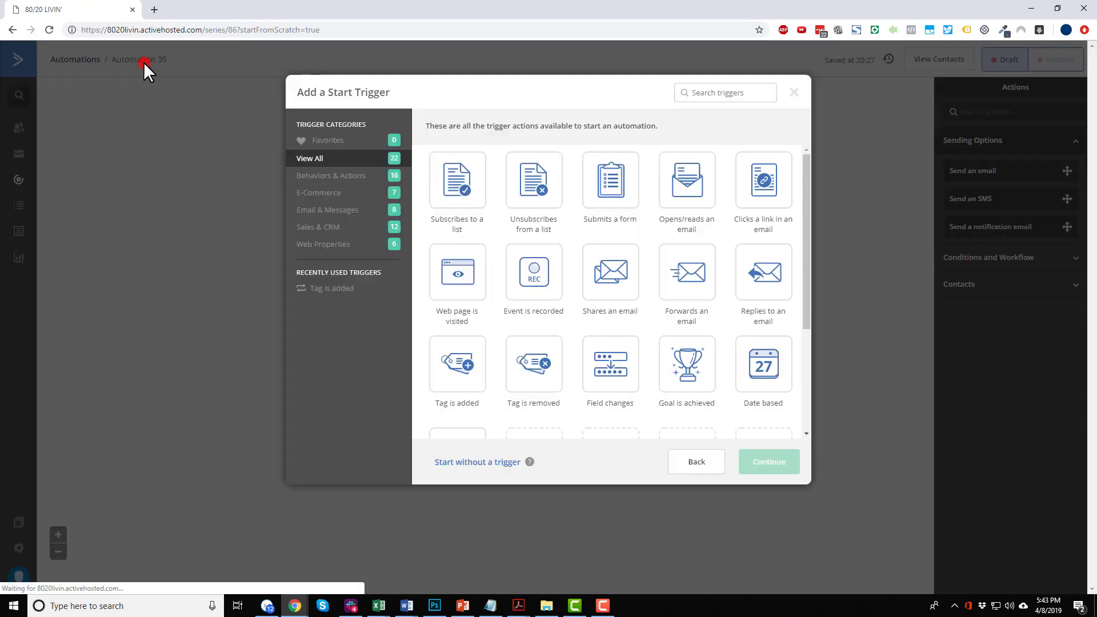
- Name the new automation "Points: Add .1 For Open" and save the name
{"action": "left_click", "coordinate": [143, 61]}
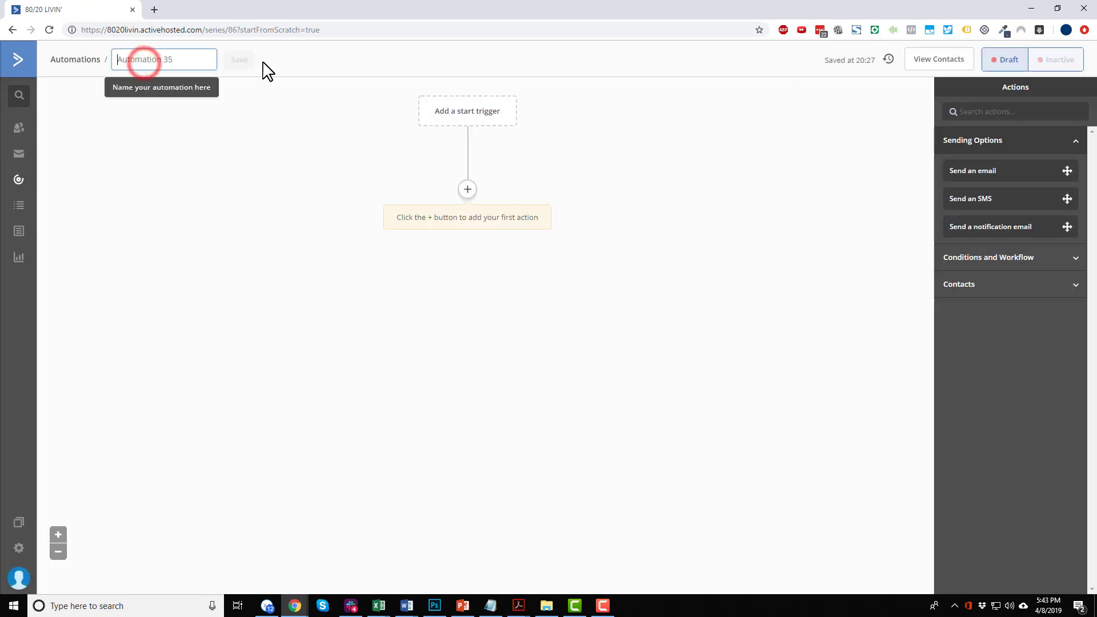
{"action": "type", "text": "Add .1 For Open"}
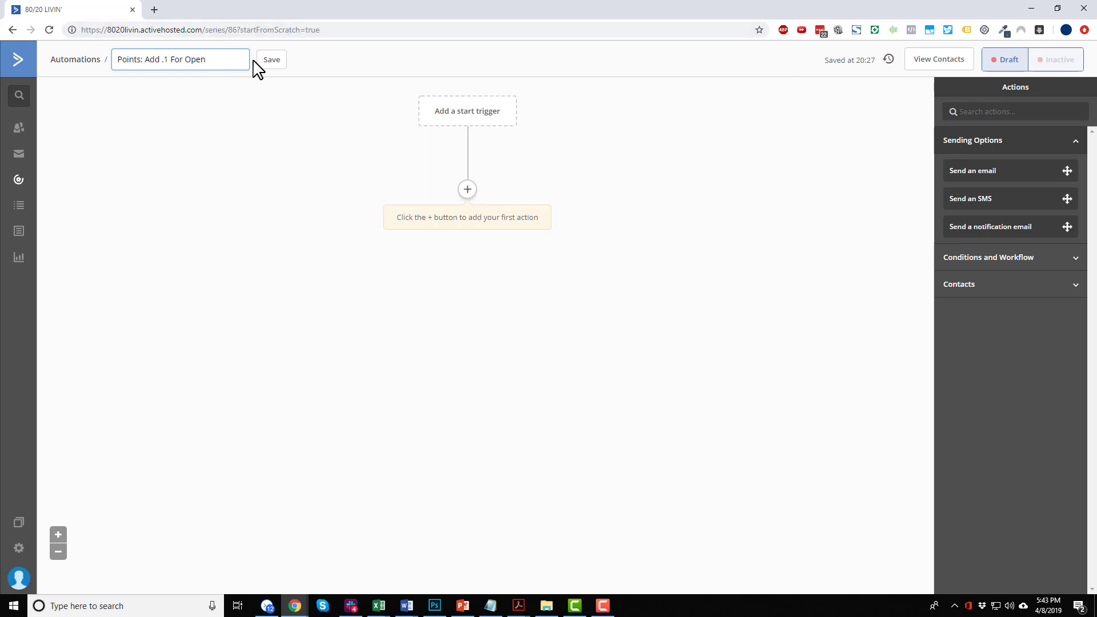
{"action": "left_click", "coordinate": [270, 61]}
- Add an Opens/reads an email start trigger for any campaign email in any list, running Multiple Times
{"action": "left_click", "coordinate": [476, 112]}
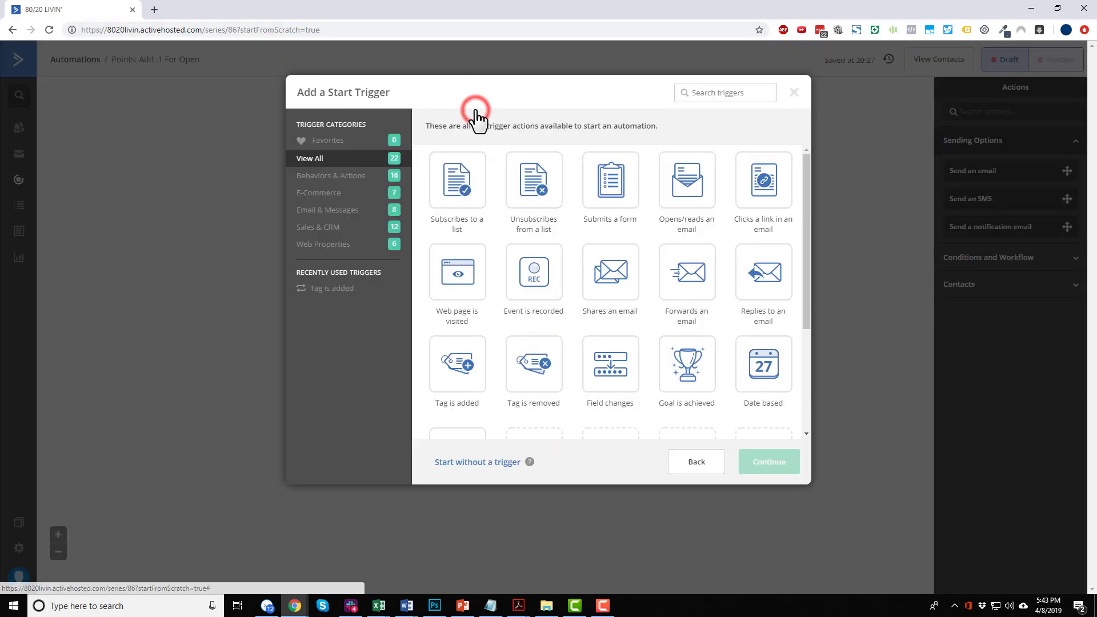
{"action": "left_click", "coordinate": [696, 212]}
{"action": "left_click", "coordinate": [769, 462]}
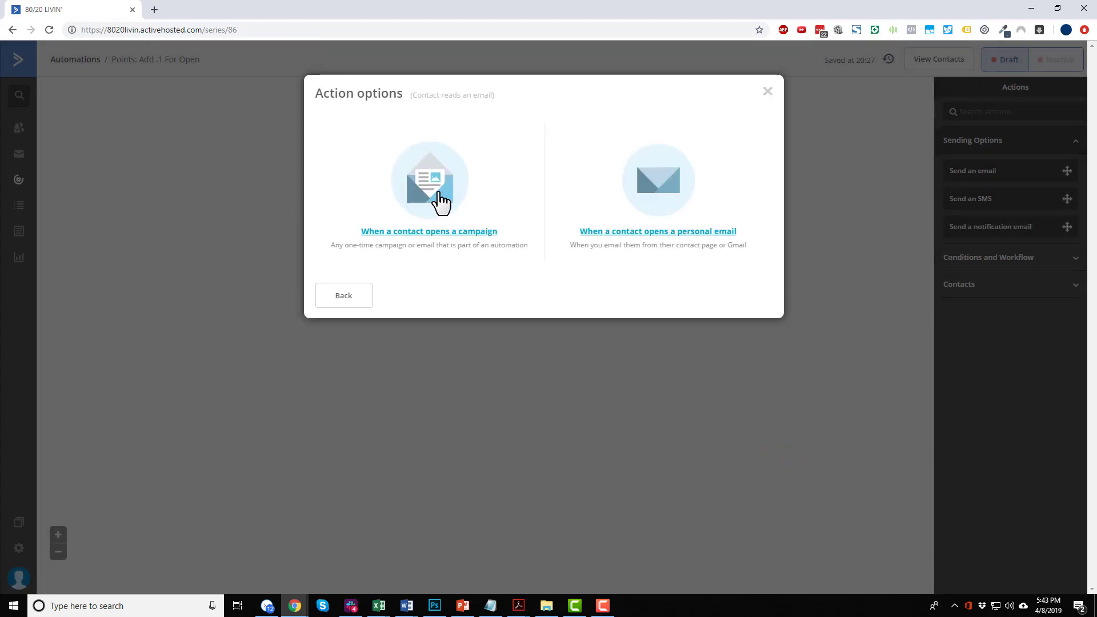
{"action": "left_click", "coordinate": [450, 188]}
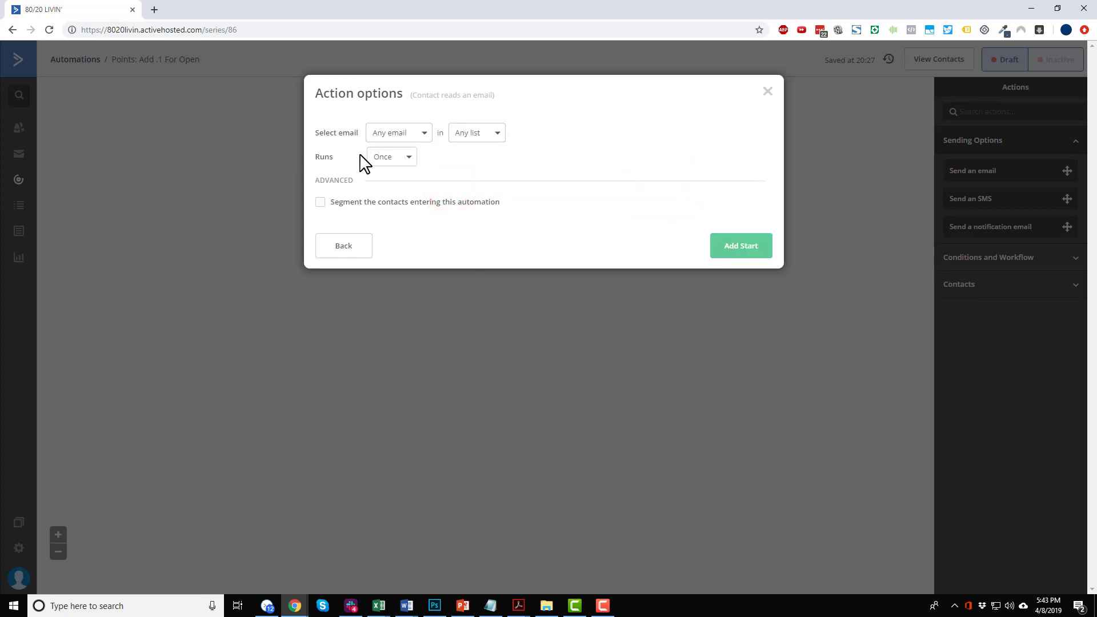
{"action": "left_click", "coordinate": [401, 164]}
{"action": "left_click", "coordinate": [405, 203]}
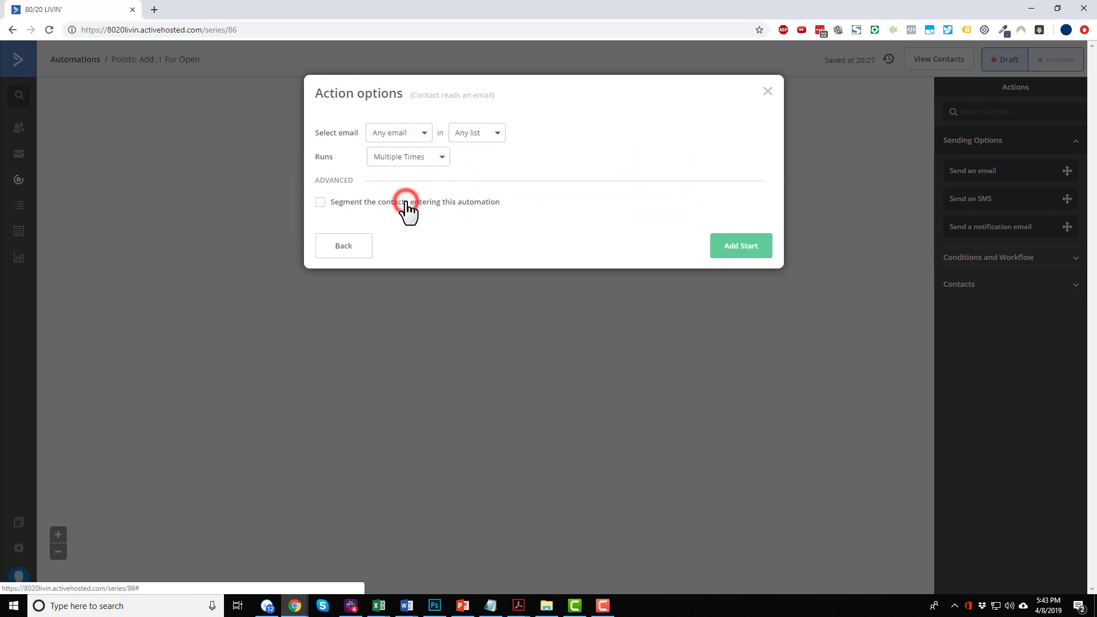
{"action": "left_click", "coordinate": [737, 250]}
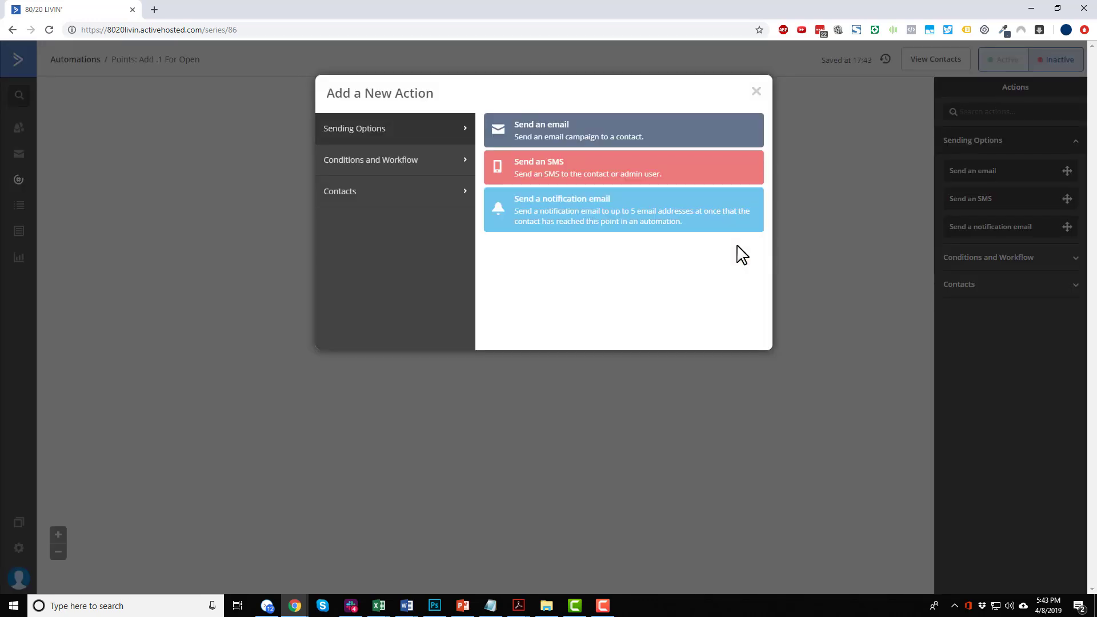
- Add a Perform math action that adds .1 to the Points contact field
{"action": "left_click", "coordinate": [414, 194]}
{"action": "left_click", "coordinate": [412, 165]}
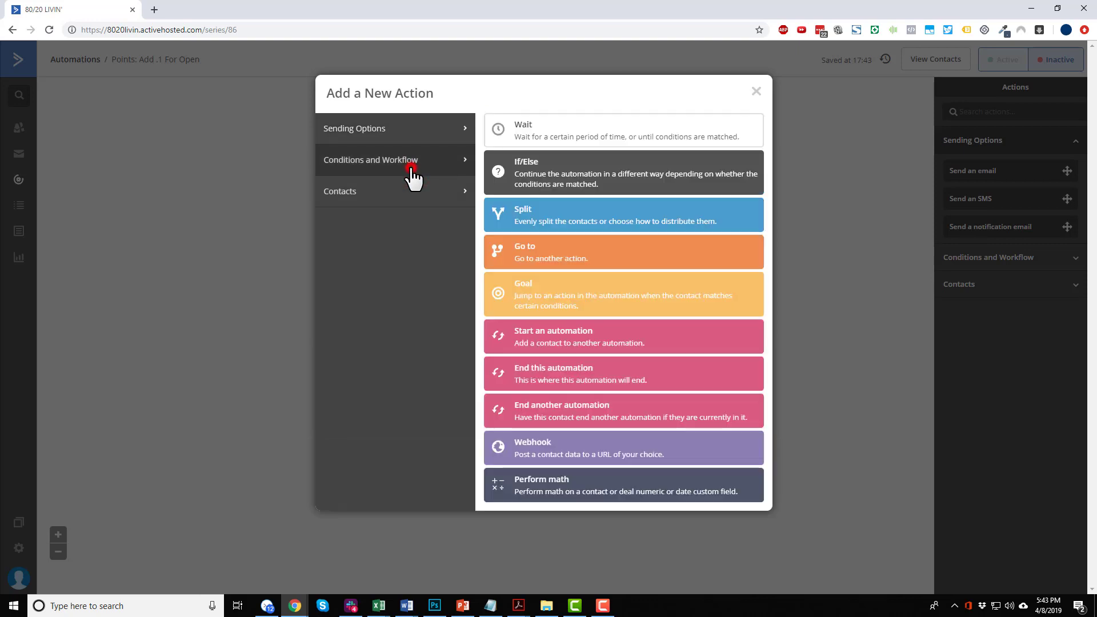
{"action": "left_click", "coordinate": [552, 492]}
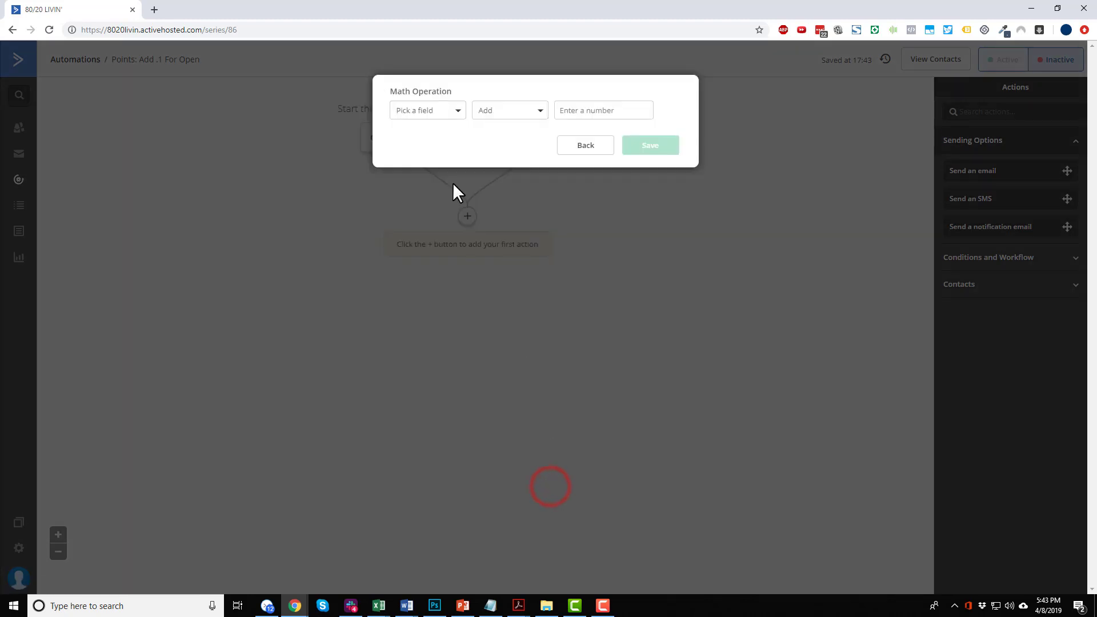
{"action": "left_click", "coordinate": [451, 114]}
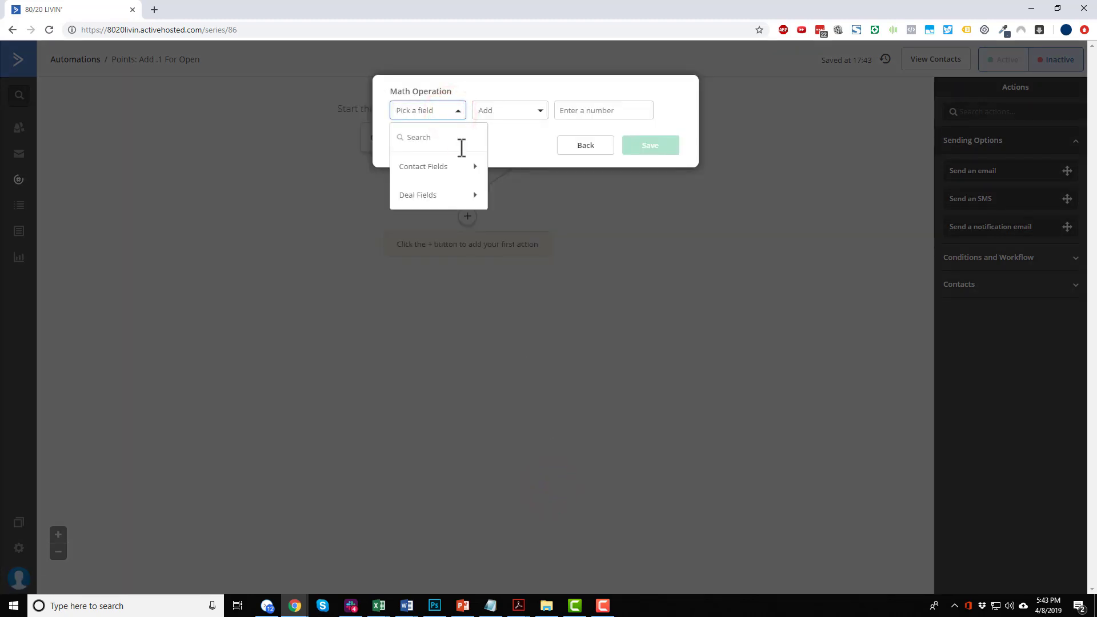
{"action": "left_click", "coordinate": [465, 168]}
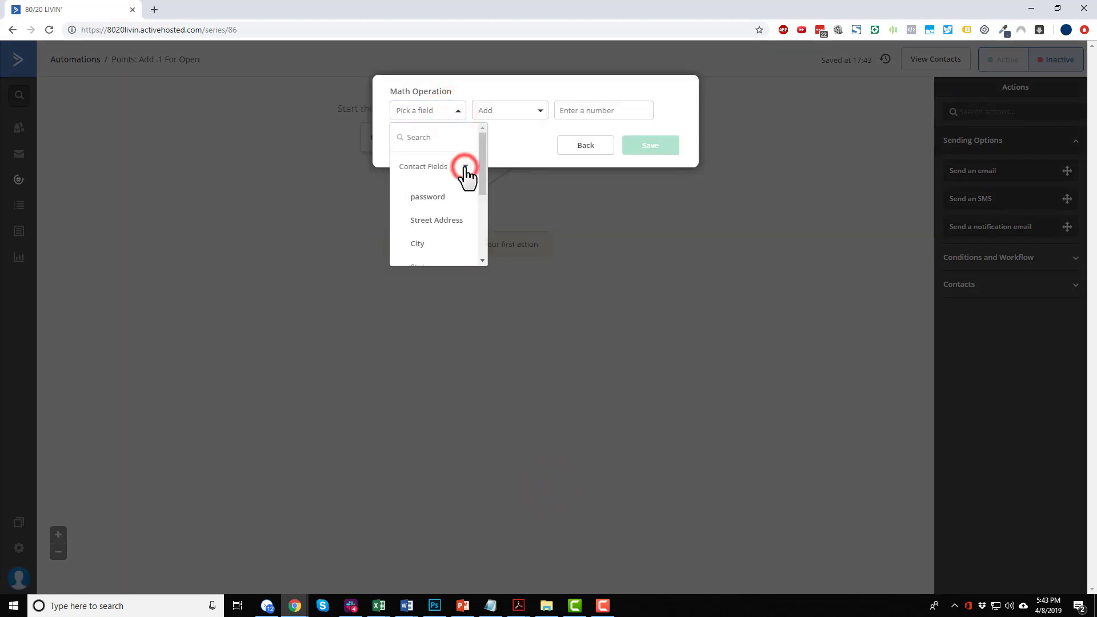
{"action": "scroll", "coordinate": [454, 182], "scroll_direction": "down", "scroll_amount": 5}
{"action": "left_click", "coordinate": [438, 223]}
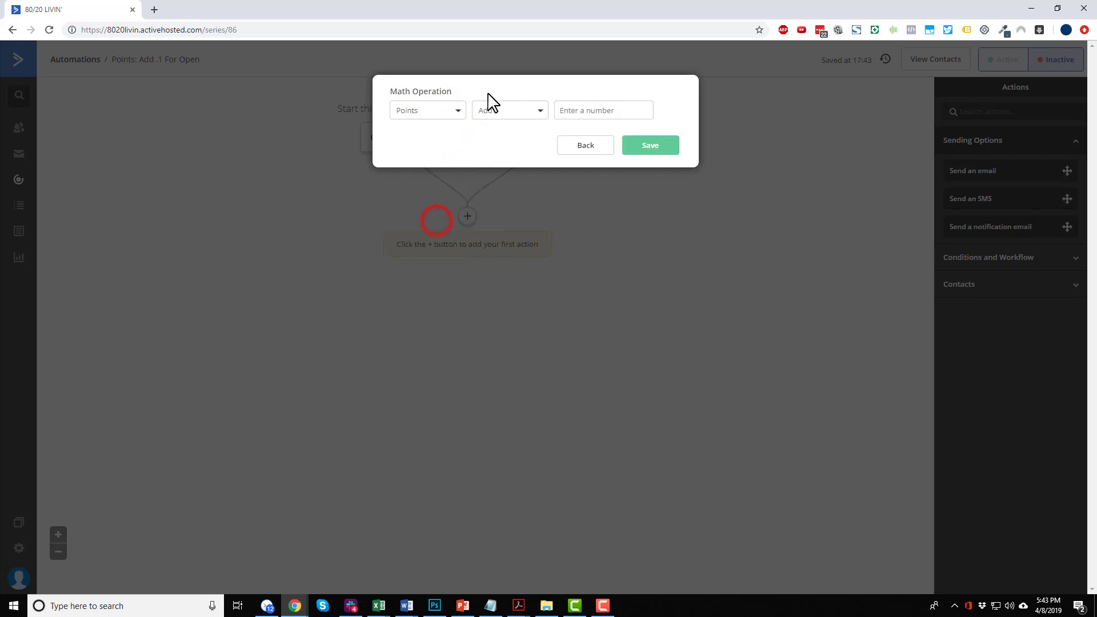
{"action": "left_click", "coordinate": [507, 112]}
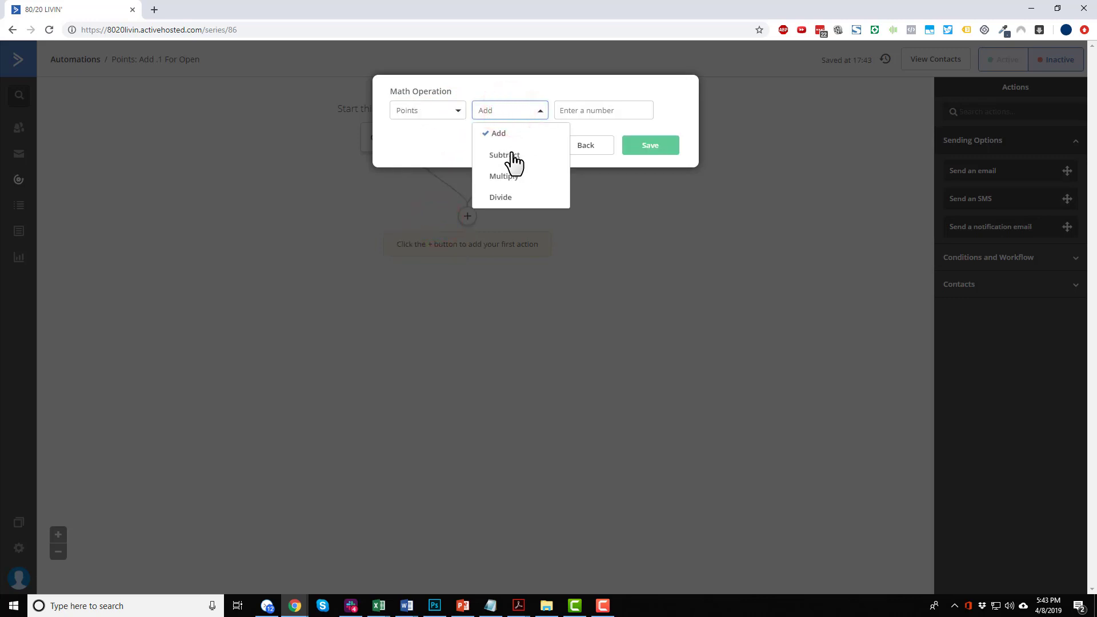
{"action": "left_click", "coordinate": [634, 117]}
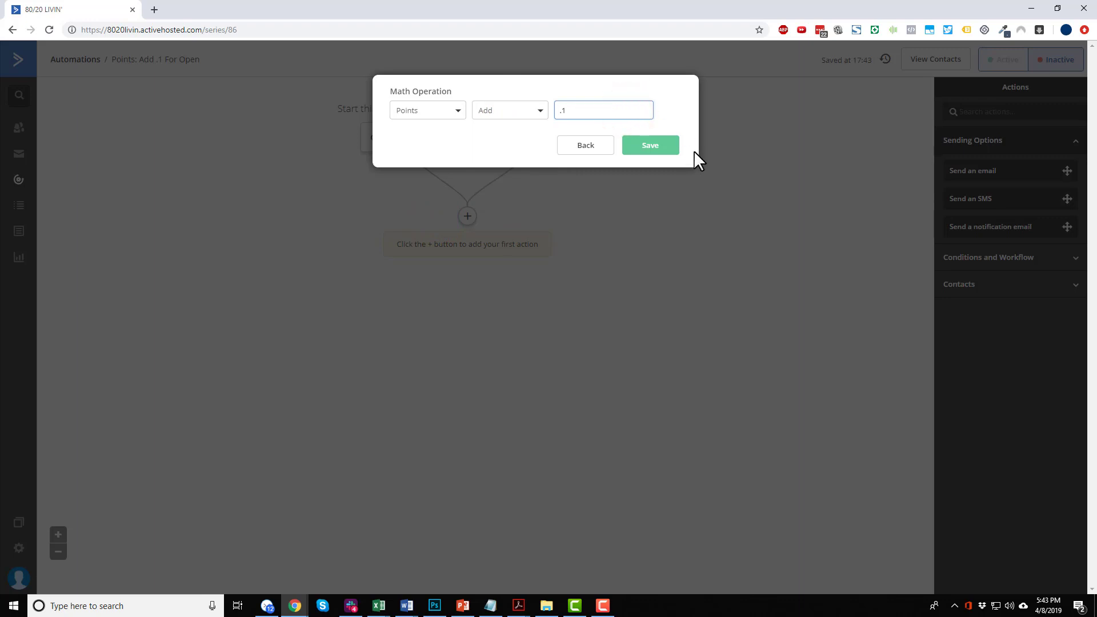
{"action": "left_click", "coordinate": [656, 148]}
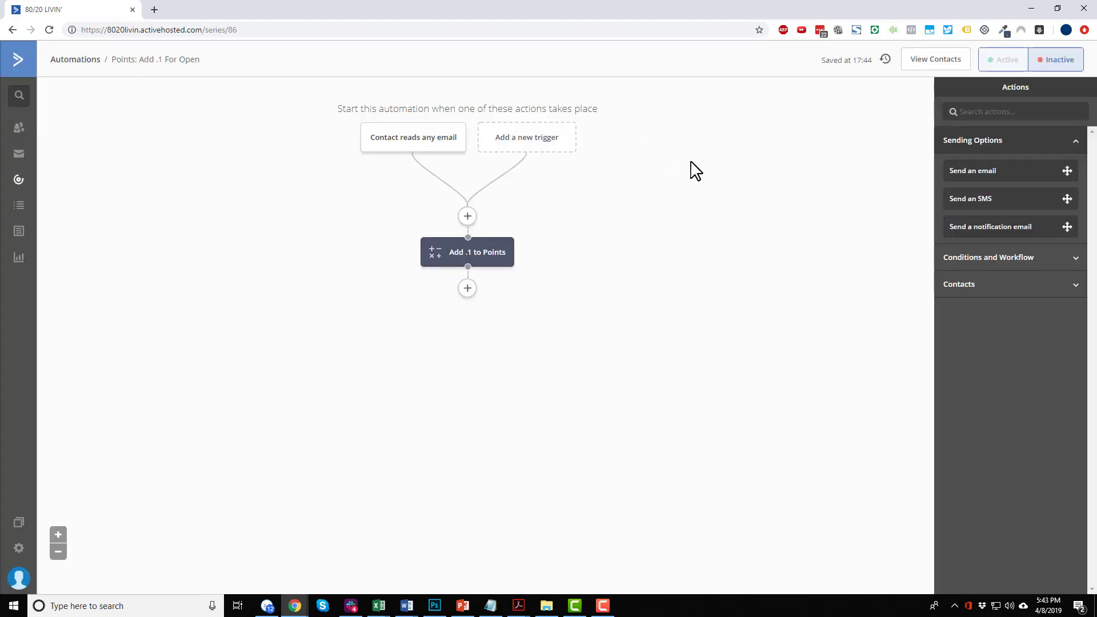
- Set the "Points: Add .1 For Open" automation to Active
{"action": "mouse_move", "coordinate": [436, 167]}
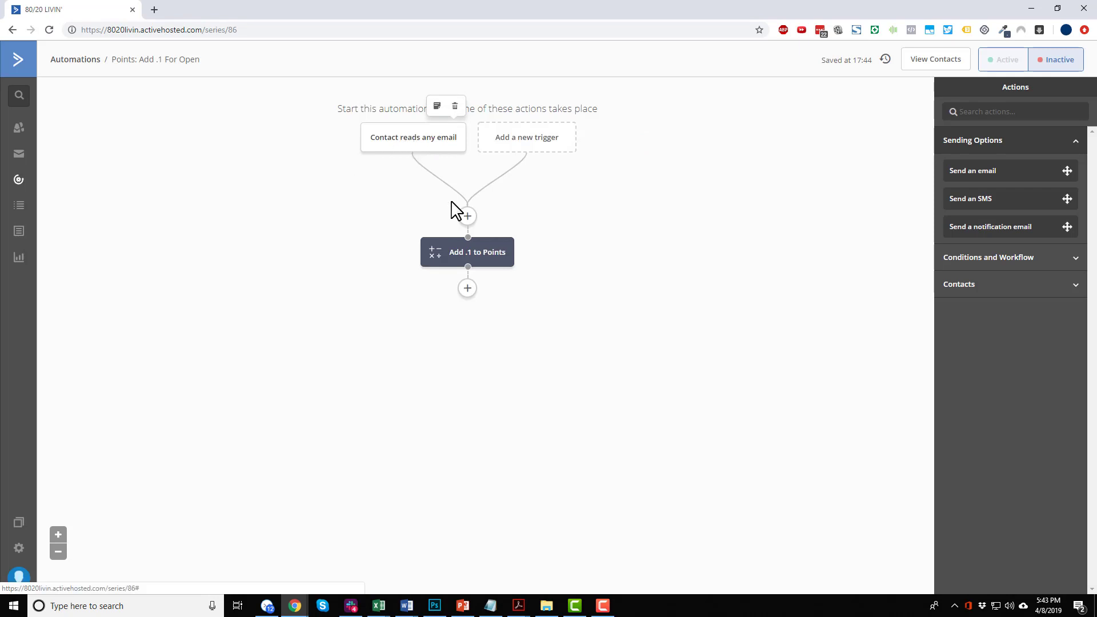
{"action": "mouse_move", "coordinate": [480, 267]}
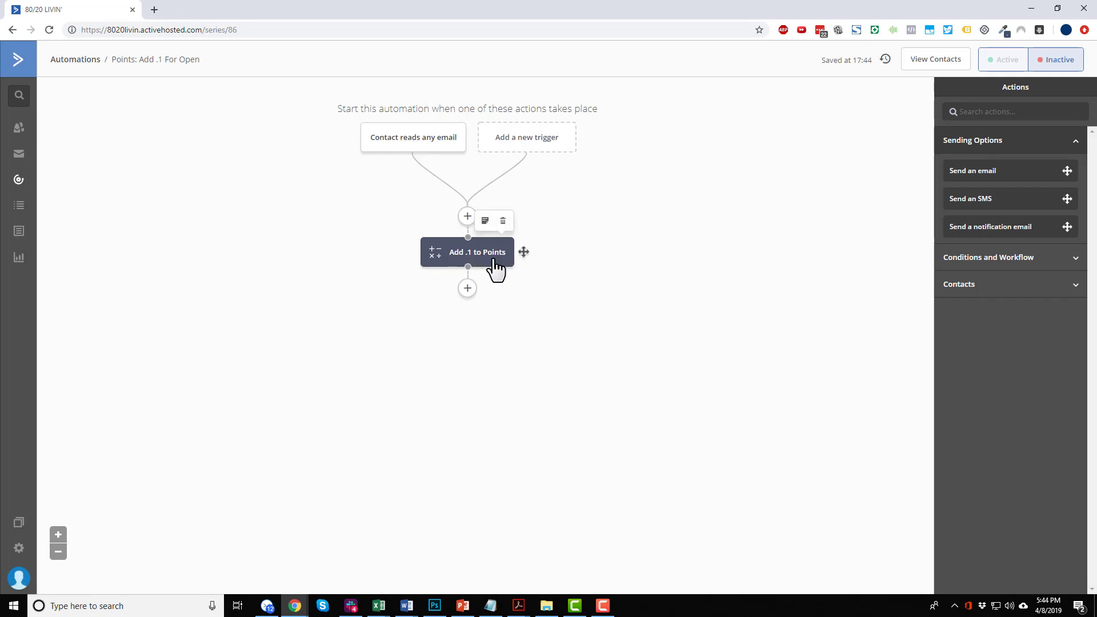
{"action": "left_click", "coordinate": [1001, 60]}
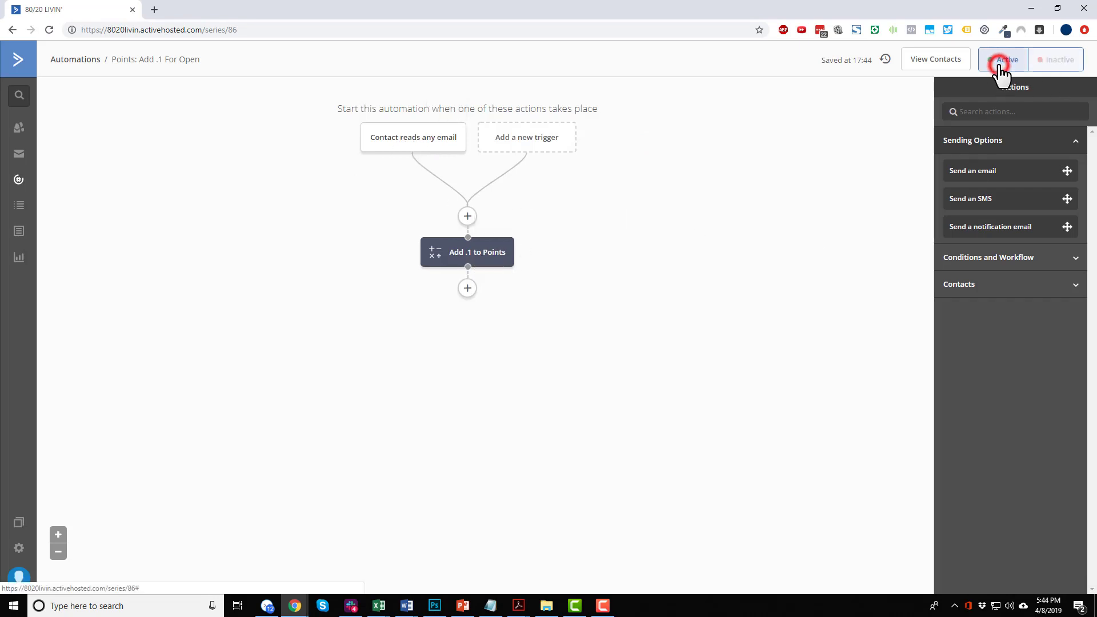
- Return to the automations list and create another automation from scratch
{"action": "left_click", "coordinate": [19, 180]}
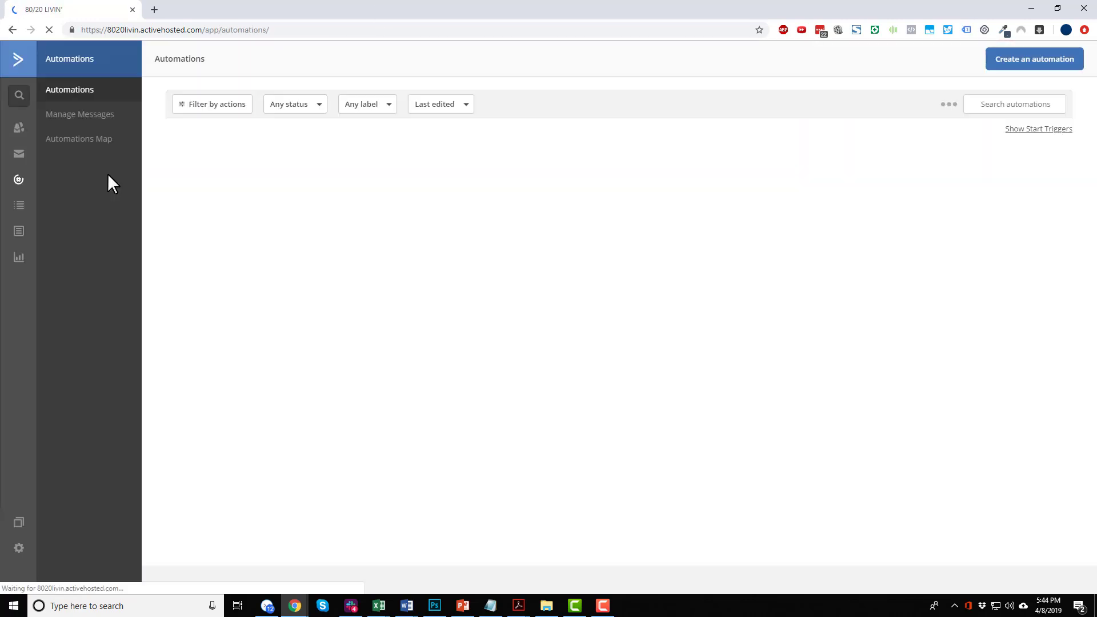
{"action": "left_click", "coordinate": [1051, 68]}
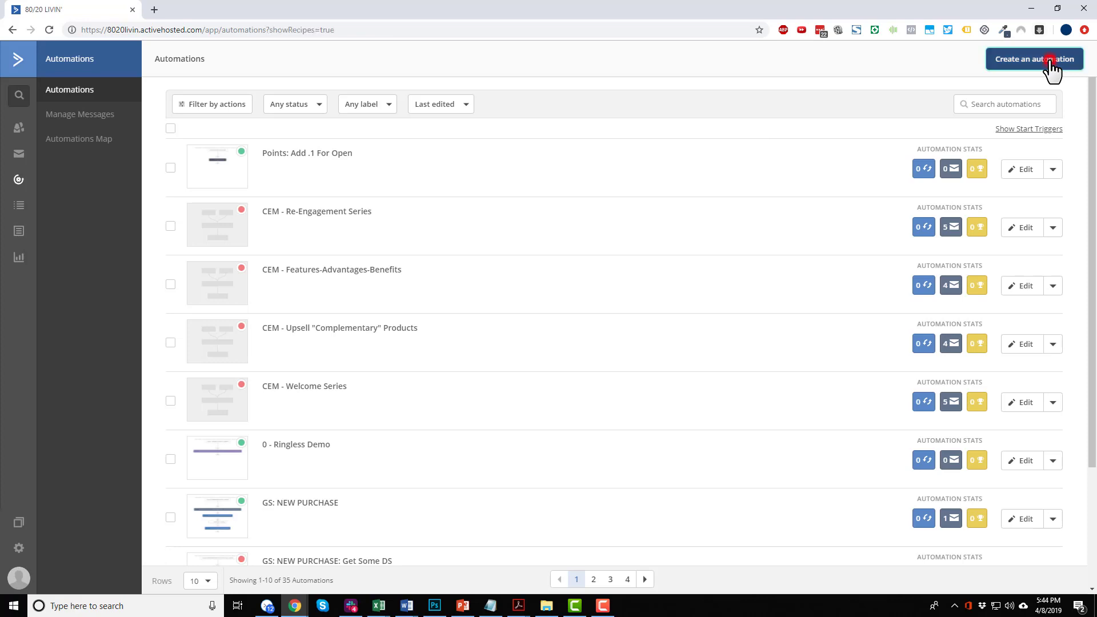
{"action": "left_click", "coordinate": [570, 177]}
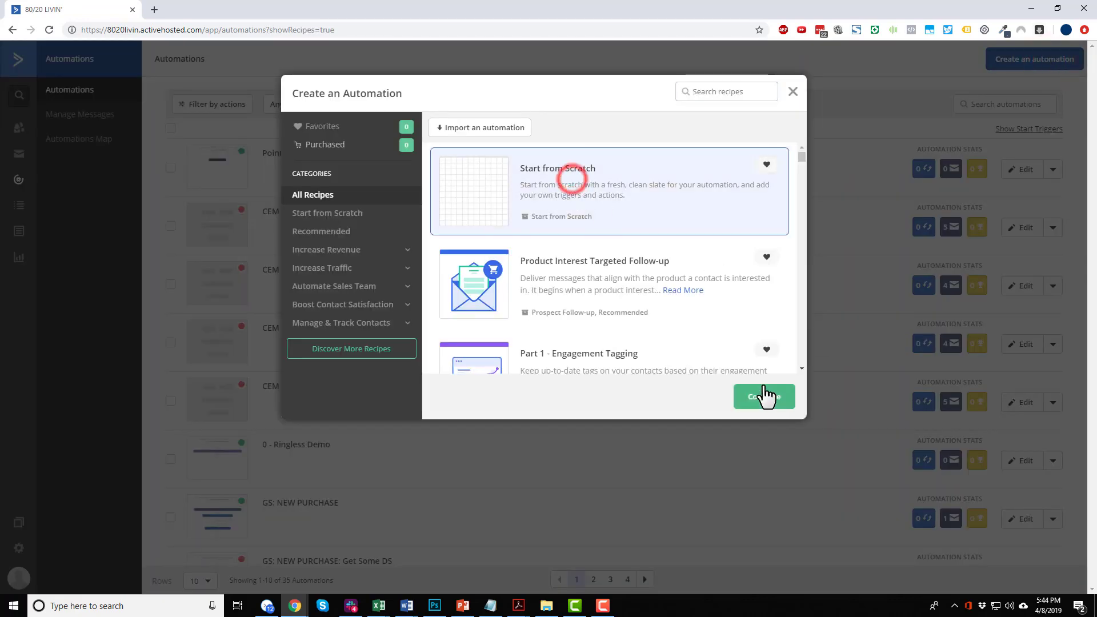
{"action": "left_click", "coordinate": [764, 401]}
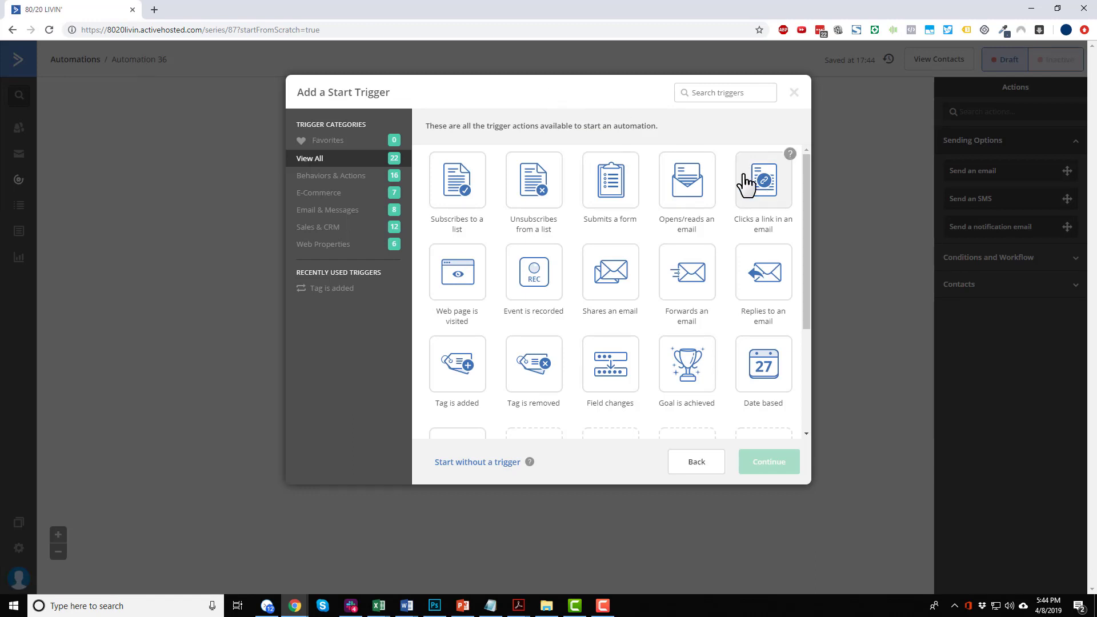
- Add a Clicks a link in an email start trigger for any link in any email, running Multiple Times
{"action": "left_click", "coordinate": [775, 181]}
{"action": "left_click", "coordinate": [773, 461]}
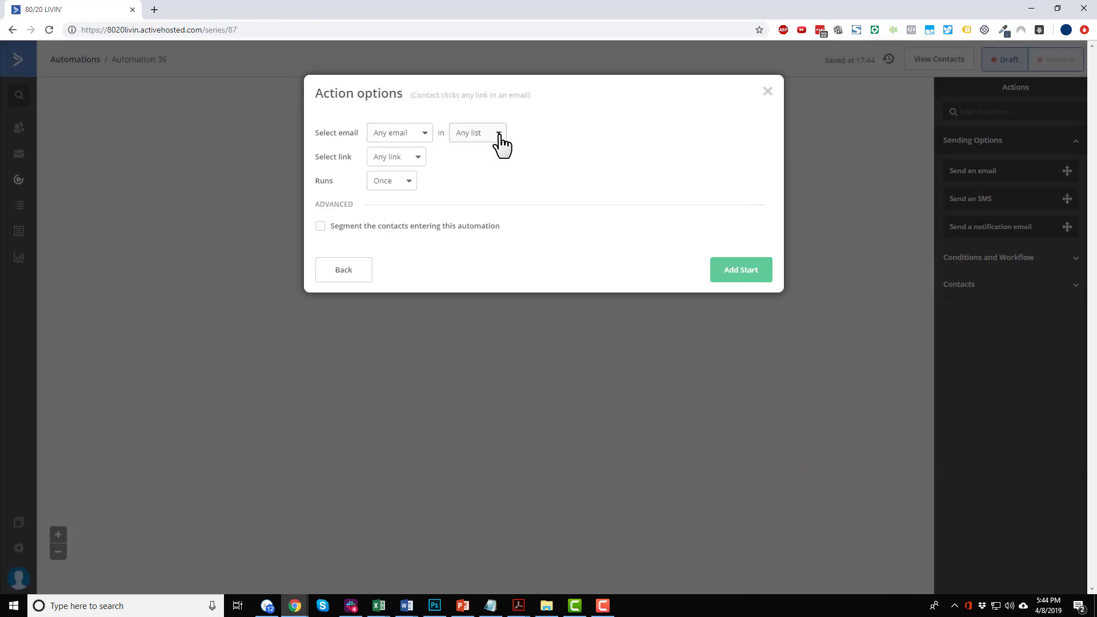
{"action": "left_click", "coordinate": [399, 182]}
{"action": "left_click", "coordinate": [392, 223]}
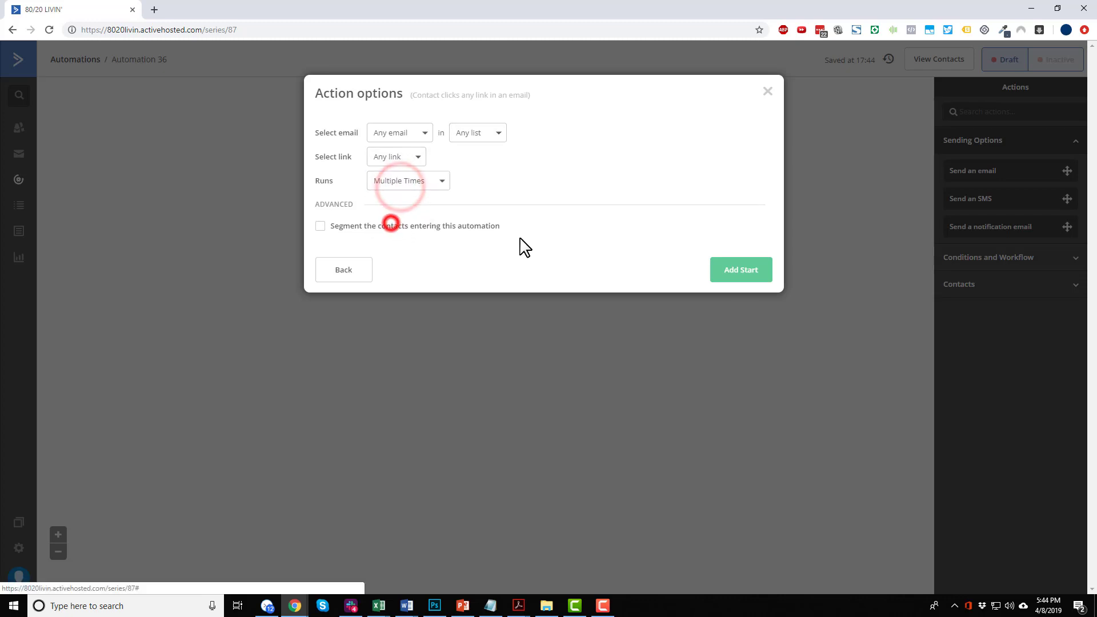
{"action": "left_click", "coordinate": [741, 270]}
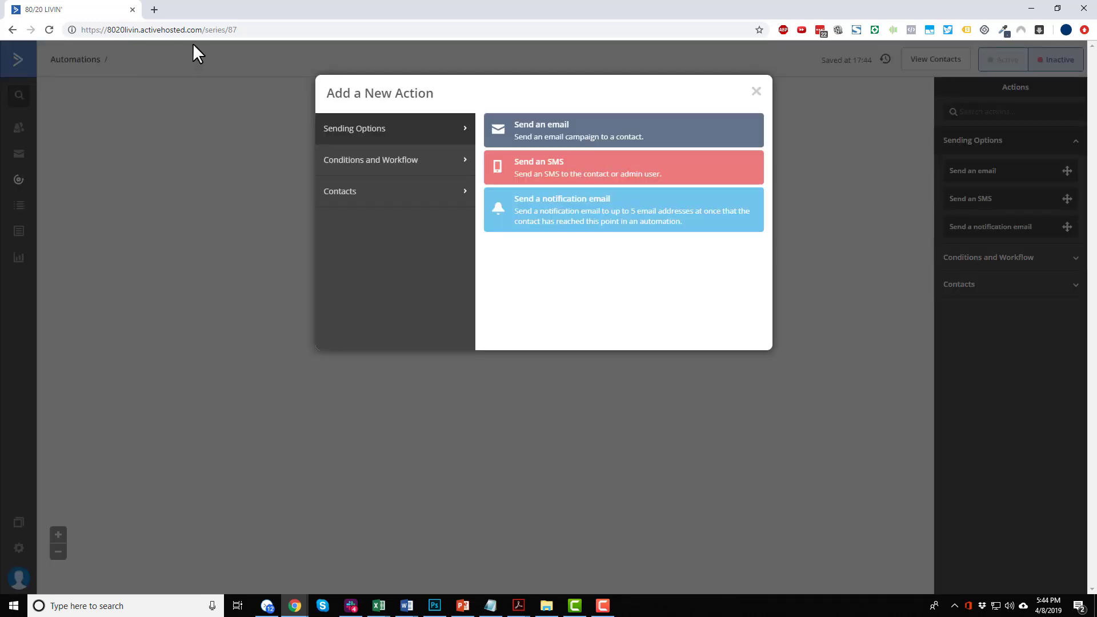
- Add a Perform math action that adds .3 to the Points contact field
{"action": "left_click", "coordinate": [433, 163]}
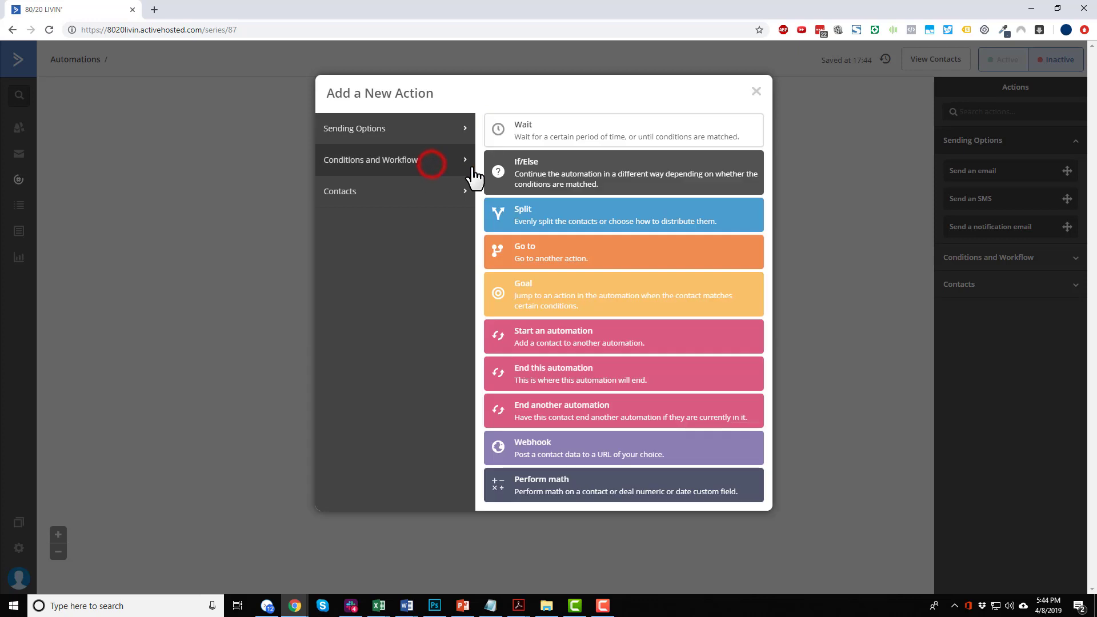
{"action": "left_click", "coordinate": [566, 485]}
{"action": "left_click", "coordinate": [437, 110]}
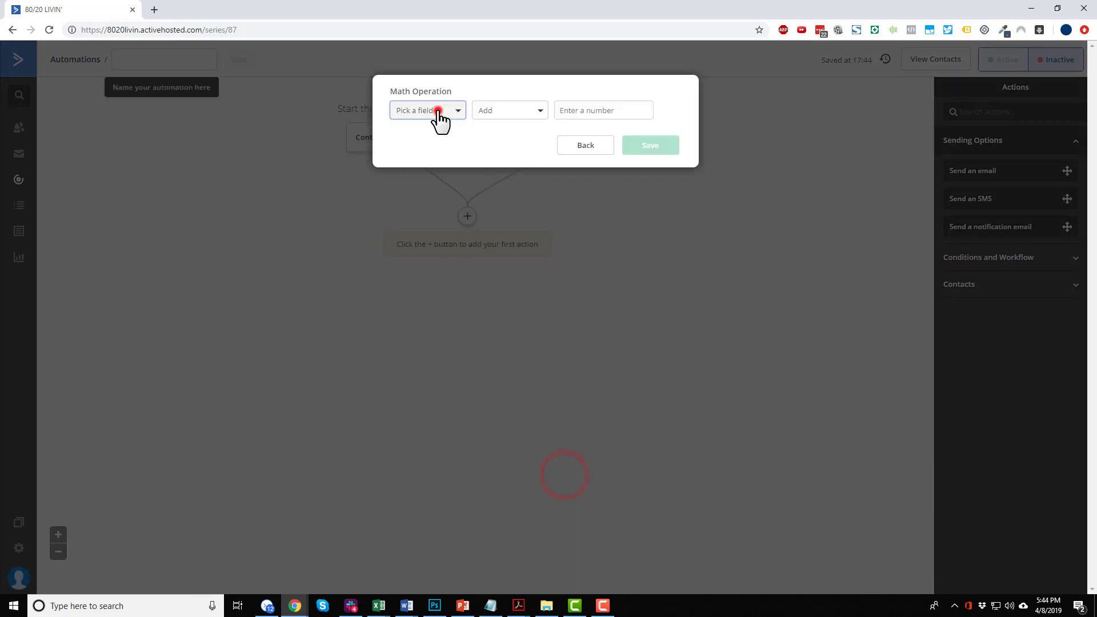
{"action": "left_click", "coordinate": [443, 134]}
{"action": "type", "text": "point"}
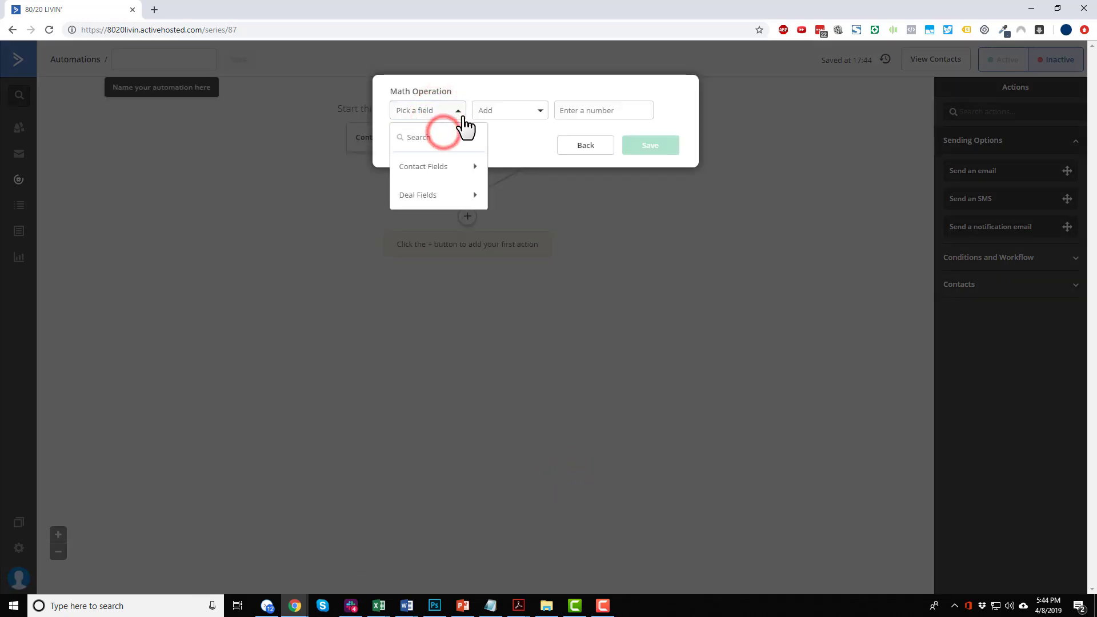
{"action": "left_click", "coordinate": [472, 166]}
{"action": "left_click", "coordinate": [432, 200]}
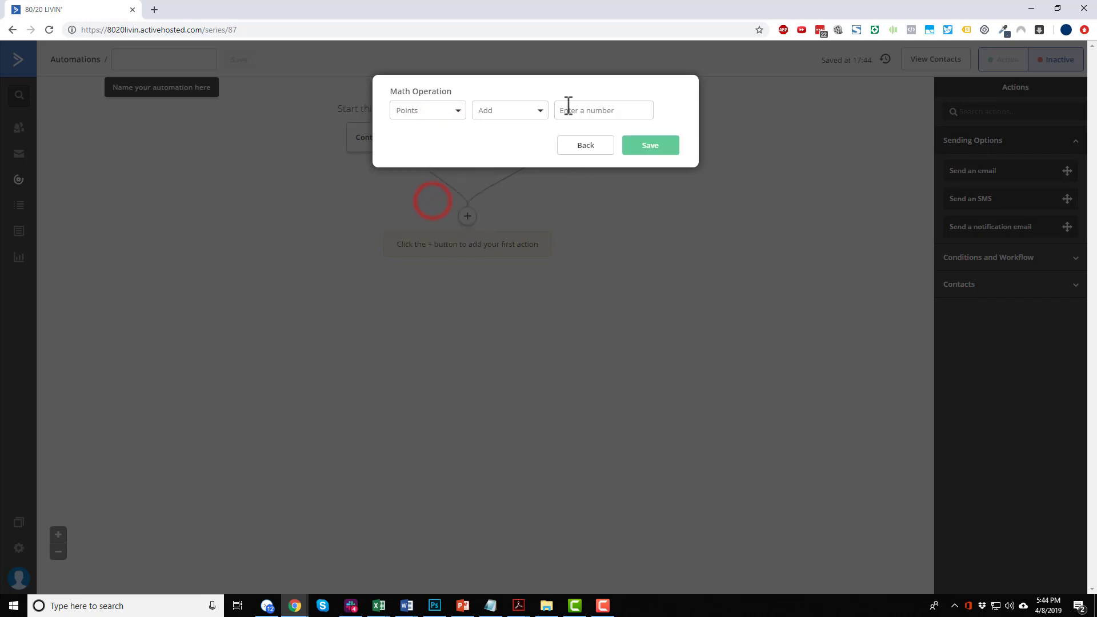
{"action": "left_click", "coordinate": [520, 114]}
{"action": "left_click", "coordinate": [519, 132]}
{"action": "left_click", "coordinate": [613, 108]}
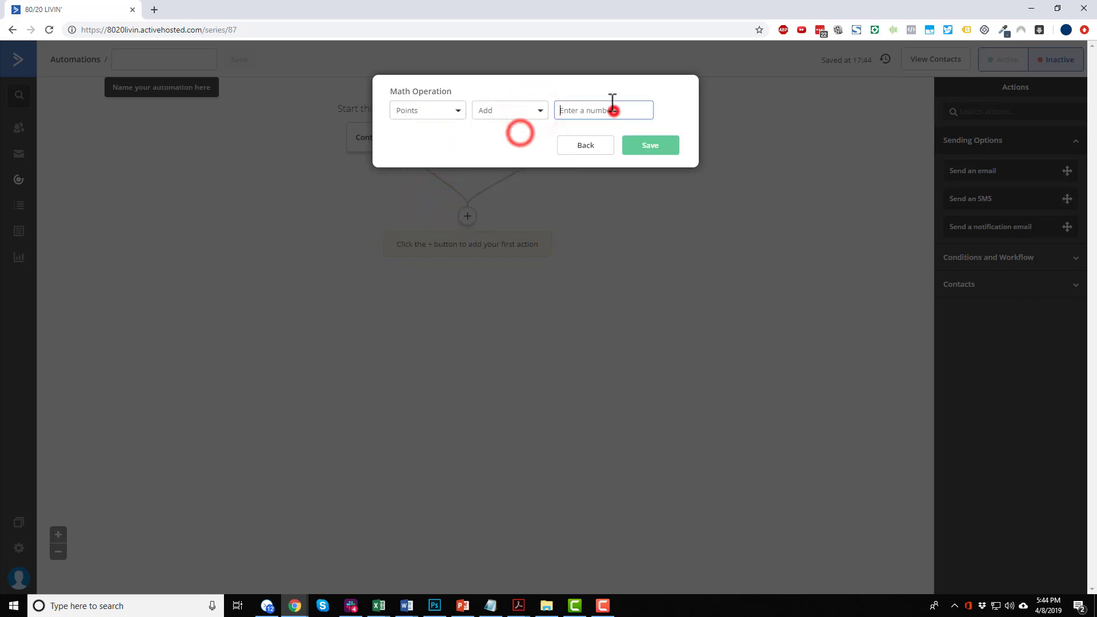
{"action": "left_click", "coordinate": [648, 147]}
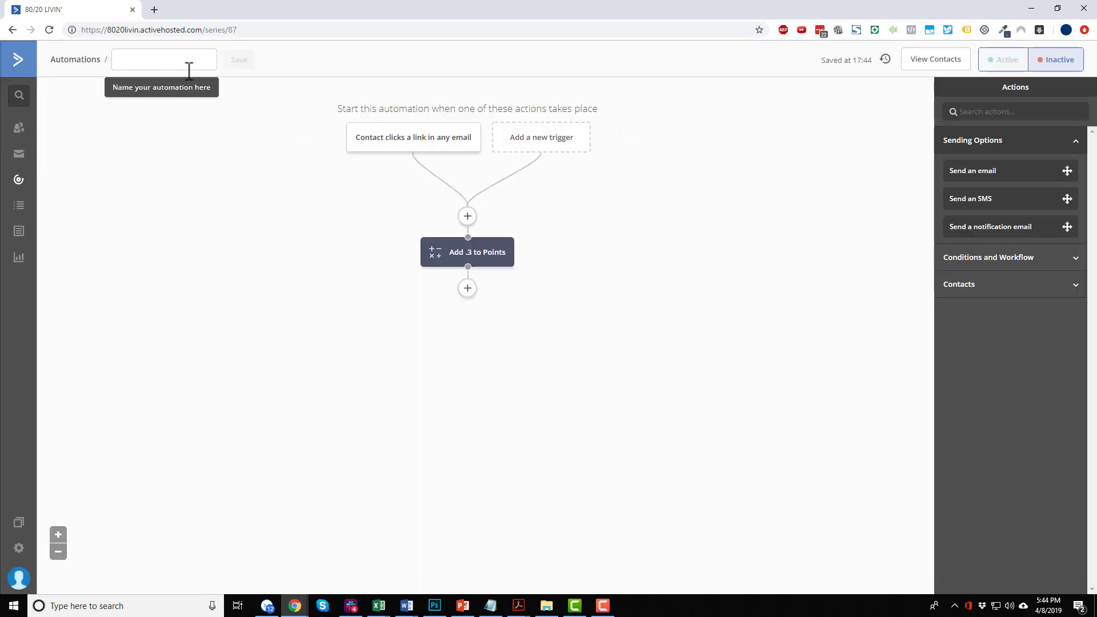
- Name the automation "Points; Add .3 For Click" and set it to Active
{"action": "left_click", "coordinate": [189, 62]}
{"action": "type", "text": "Points; Add .3 For Click"}
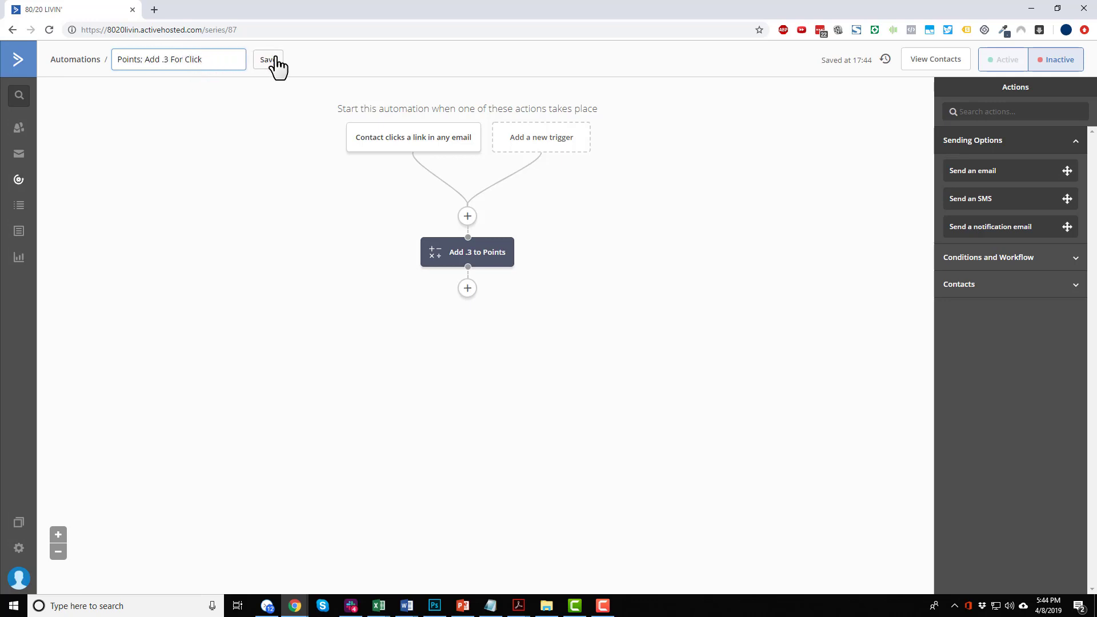
{"action": "left_click", "coordinate": [274, 61]}
{"action": "left_click", "coordinate": [994, 62]}
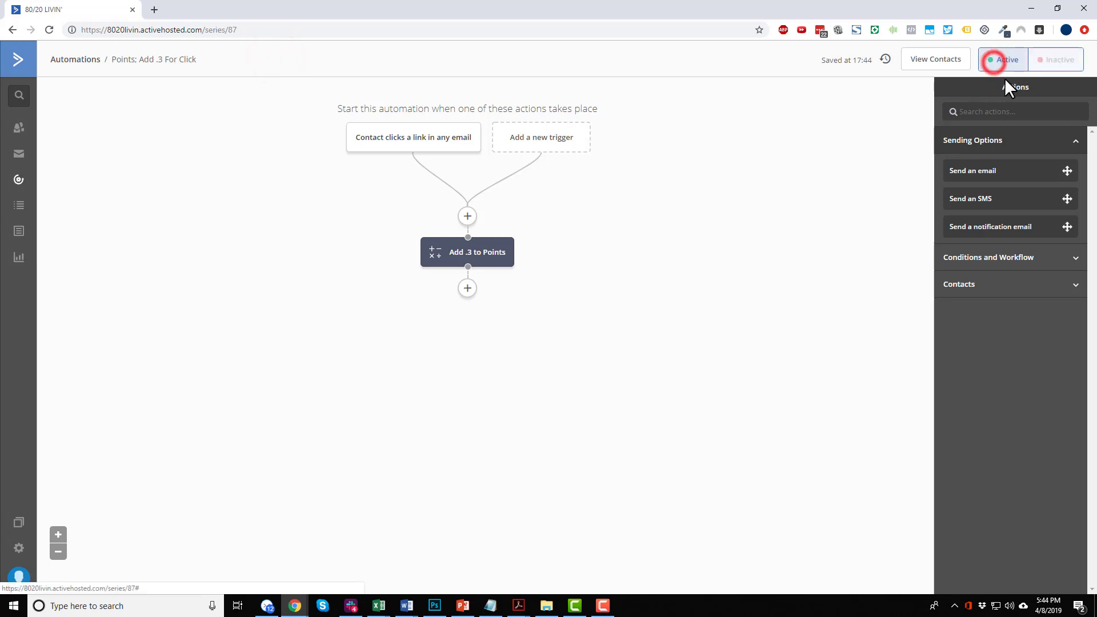
- Return to the automations list and open the "GS: NEW PURCHASE" automation
{"action": "left_click", "coordinate": [18, 182]}
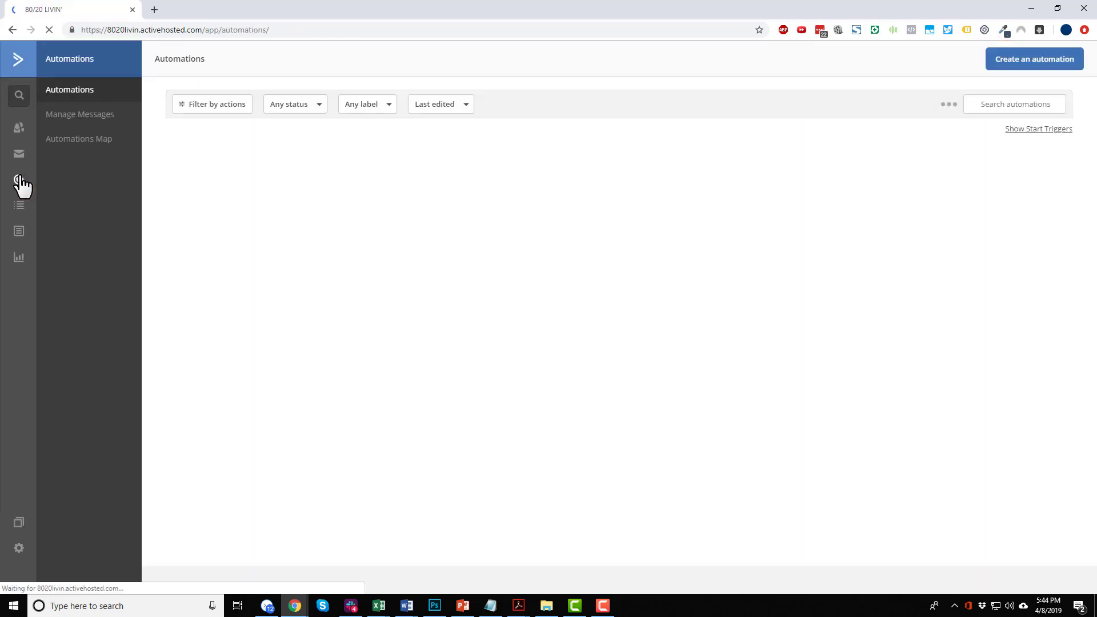
{"action": "scroll", "coordinate": [352, 293], "scroll_direction": "down", "scroll_amount": 3}
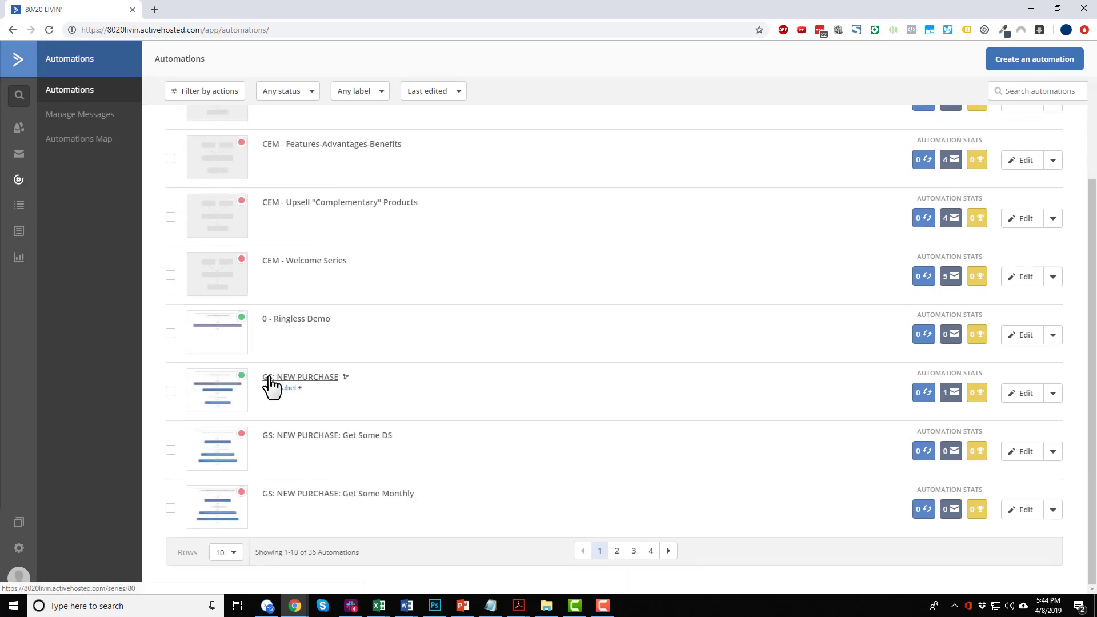
{"action": "left_click", "coordinate": [321, 378]}
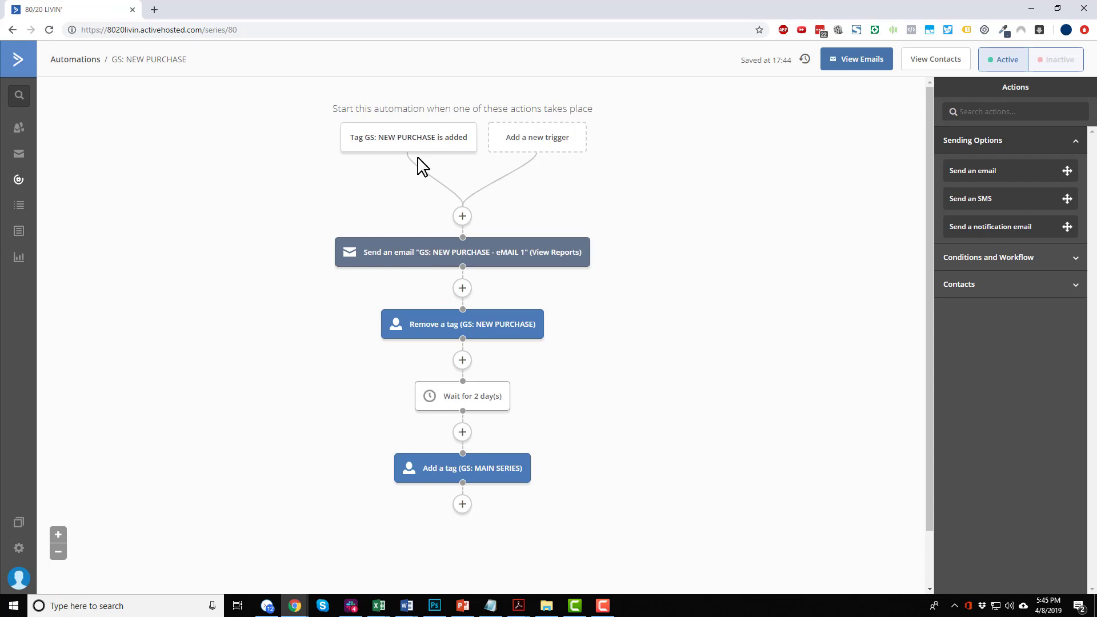
{"action": "left_click", "coordinate": [462, 216]}
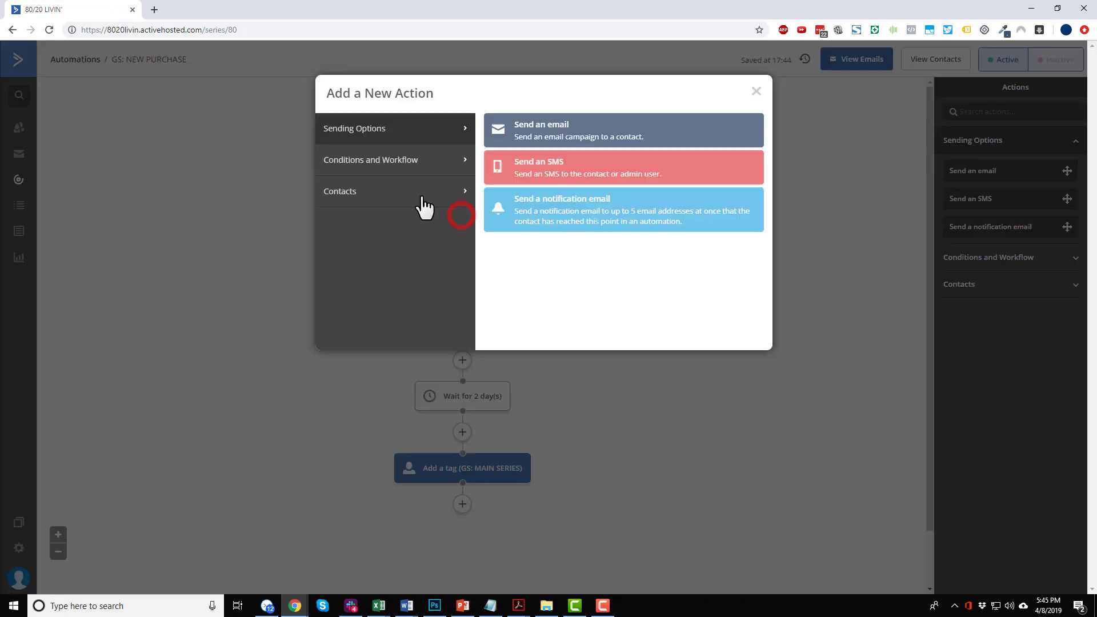
{"action": "left_click", "coordinate": [453, 166]}
{"action": "left_click", "coordinate": [573, 497]}
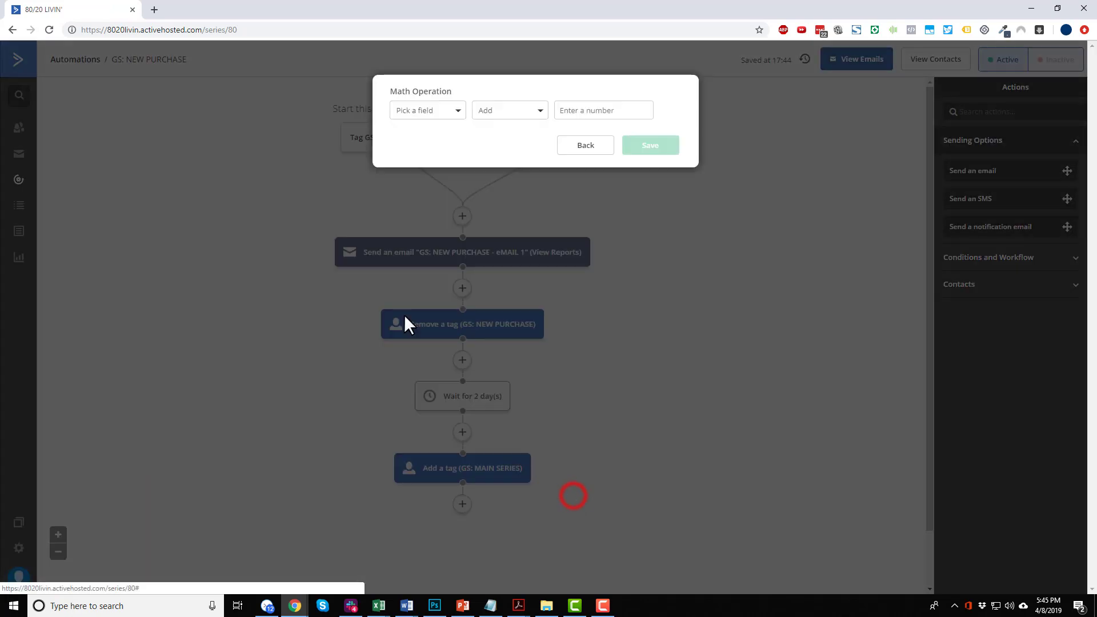
{"action": "left_click", "coordinate": [452, 110]}
{"action": "left_click", "coordinate": [452, 166]}
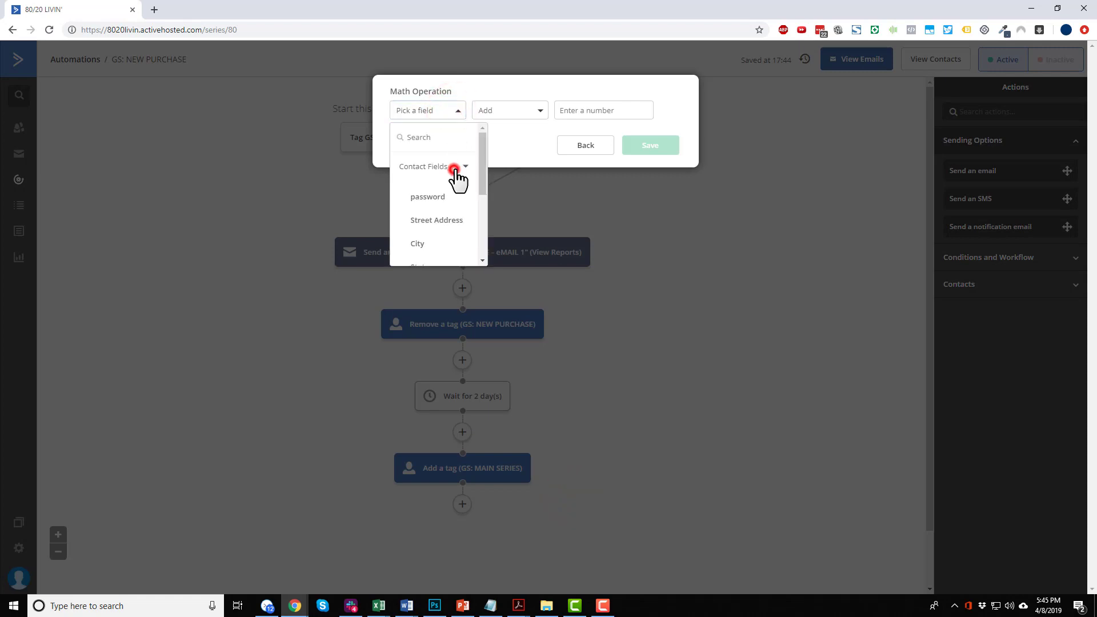
{"action": "scroll", "coordinate": [439, 255], "scroll_direction": "down", "scroll_amount": 3}
{"action": "left_click", "coordinate": [434, 221]}
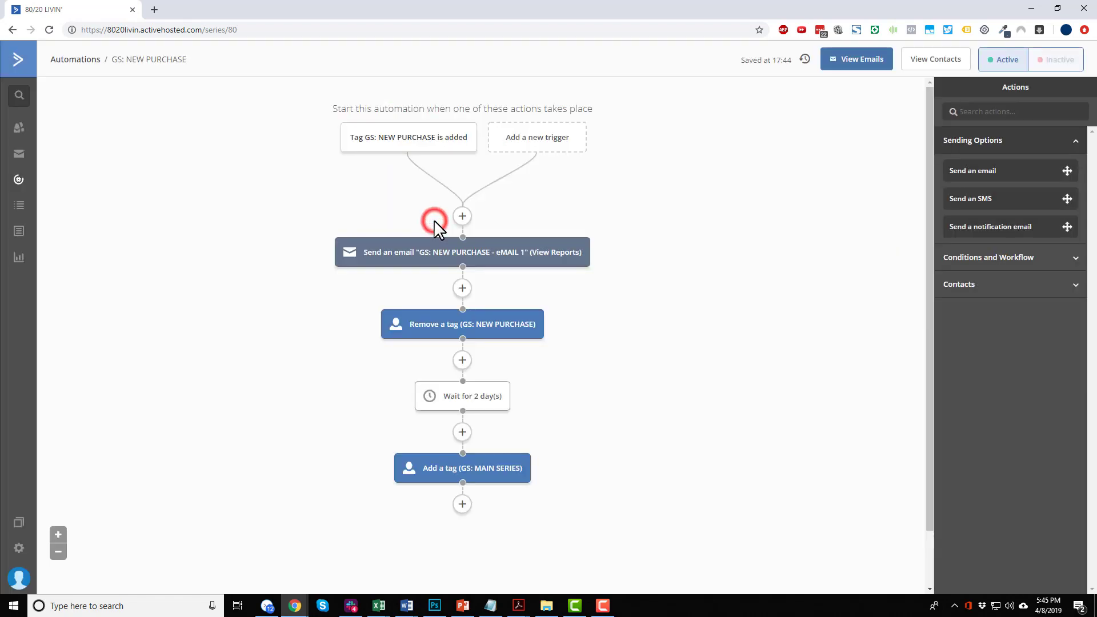
- Insert a Perform math action that adds 5 to the Points contact field, directly before the automation's email
{"action": "left_click", "coordinate": [462, 215]}
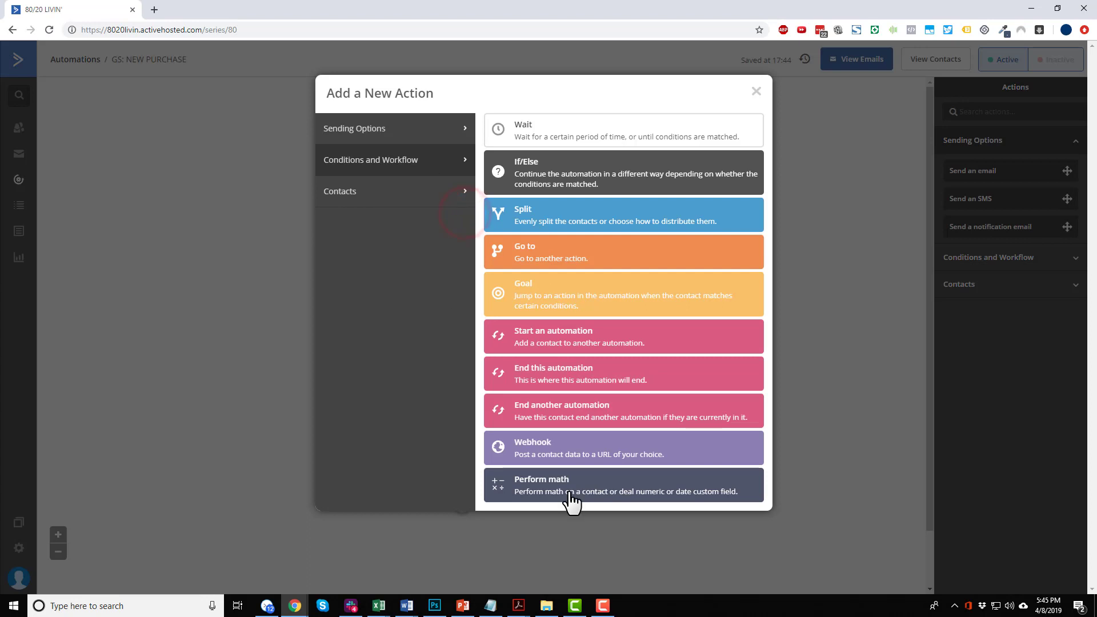
{"action": "left_click", "coordinate": [569, 493]}
{"action": "left_click", "coordinate": [439, 110]}
{"action": "left_click", "coordinate": [441, 165]}
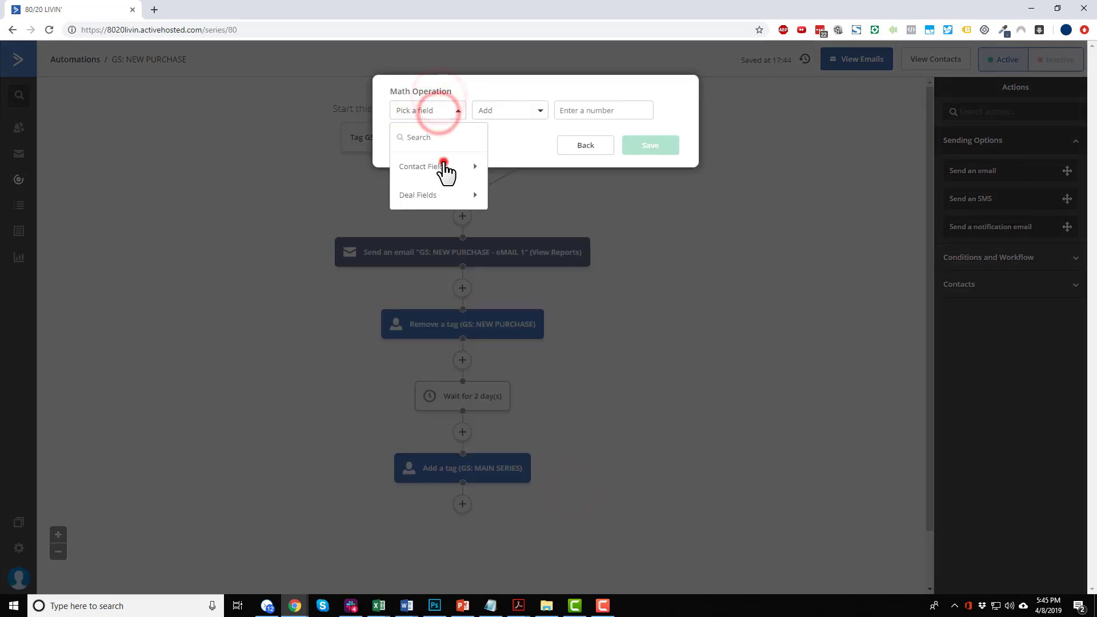
{"action": "scroll", "coordinate": [433, 246], "scroll_direction": "down", "scroll_amount": 3}
{"action": "left_click", "coordinate": [433, 221]}
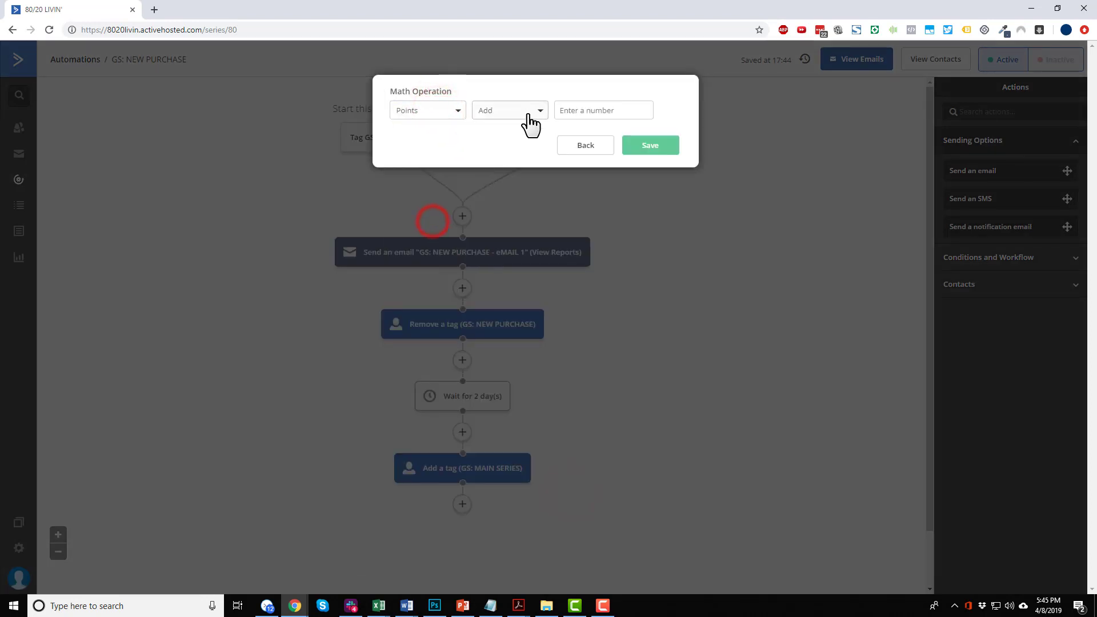
{"action": "left_click", "coordinate": [603, 109]}
{"action": "type", "text": "5"}
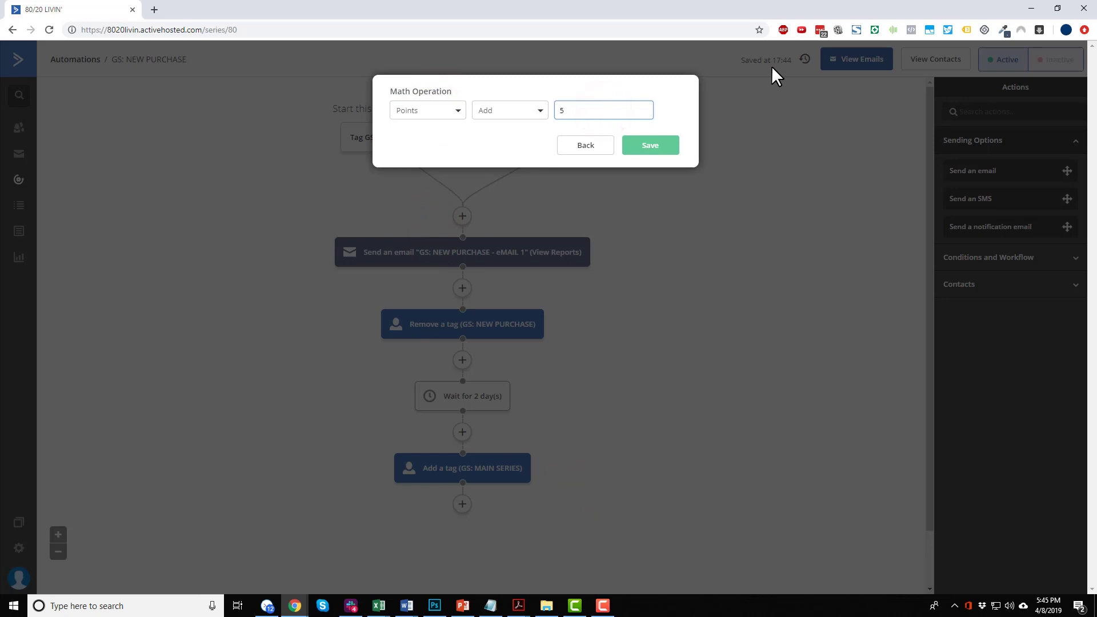
{"action": "left_click", "coordinate": [656, 146]}
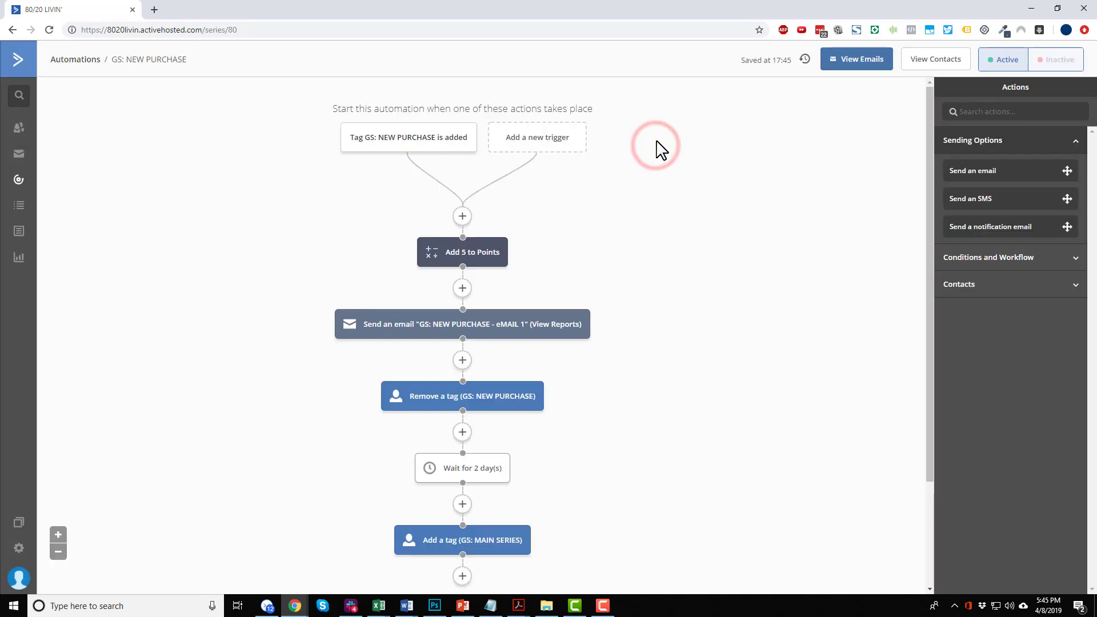
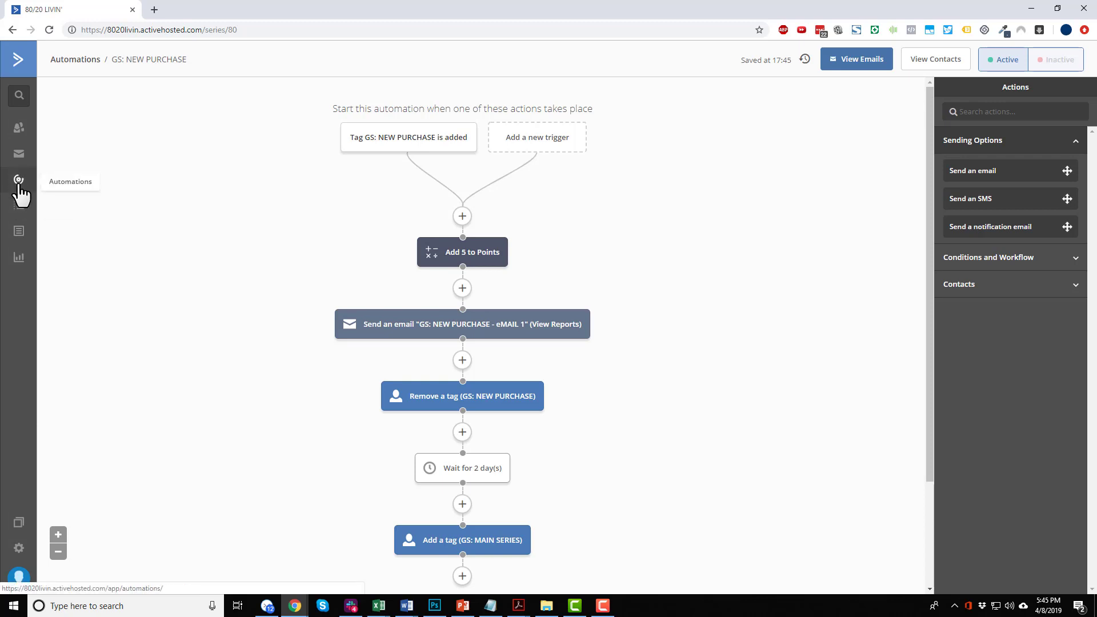
- Go back to the automations list and start a new automation from scratch
{"action": "left_click", "coordinate": [18, 183]}
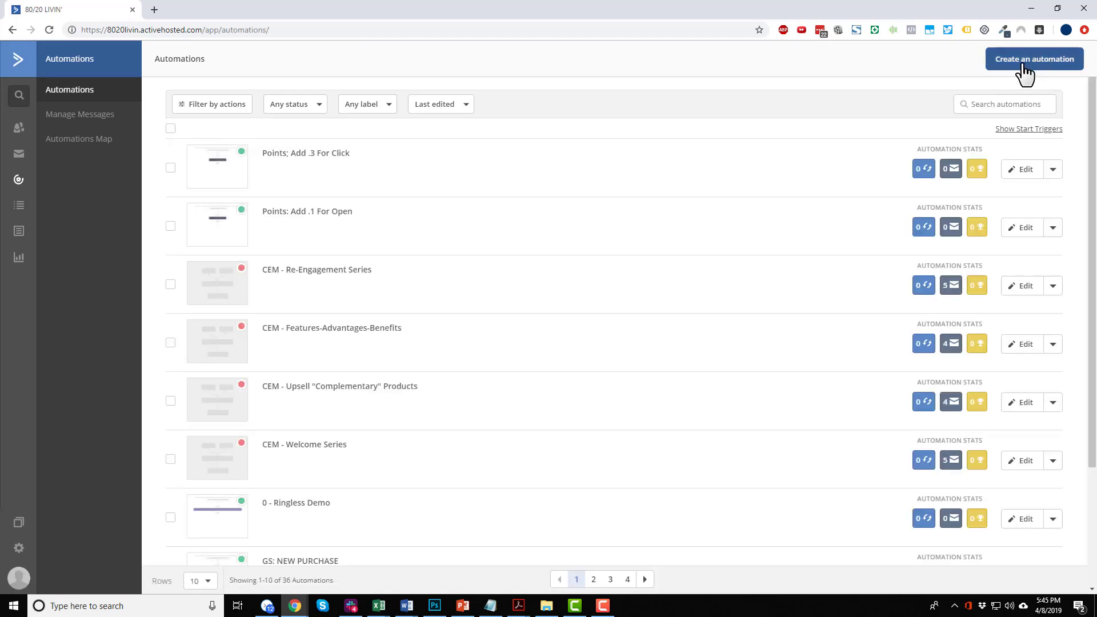
{"action": "left_click", "coordinate": [1033, 64]}
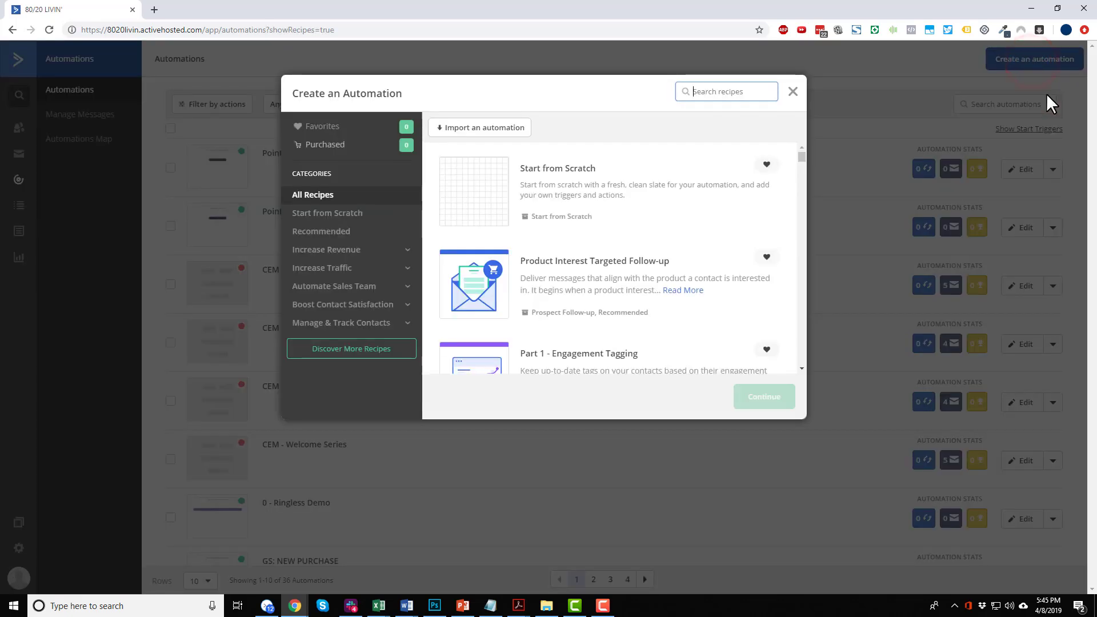
{"action": "left_click", "coordinate": [622, 181]}
{"action": "left_click", "coordinate": [764, 396]}
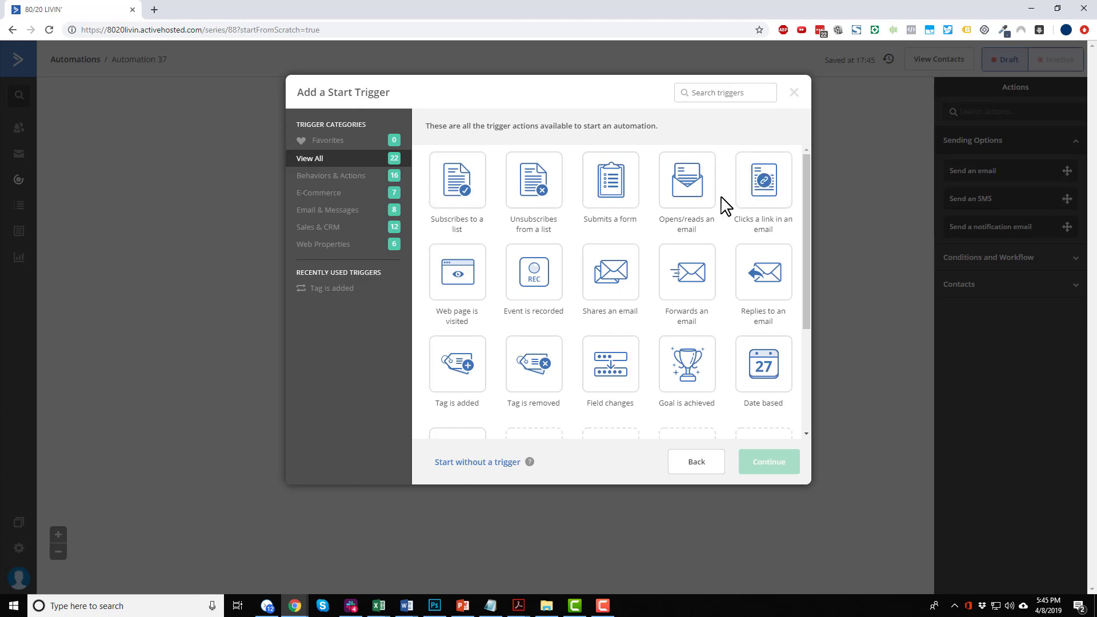
- Choose the Field changes start trigger and set its field to the Points contact field
{"action": "scroll", "coordinate": [722, 211], "scroll_direction": "down", "scroll_amount": 1}
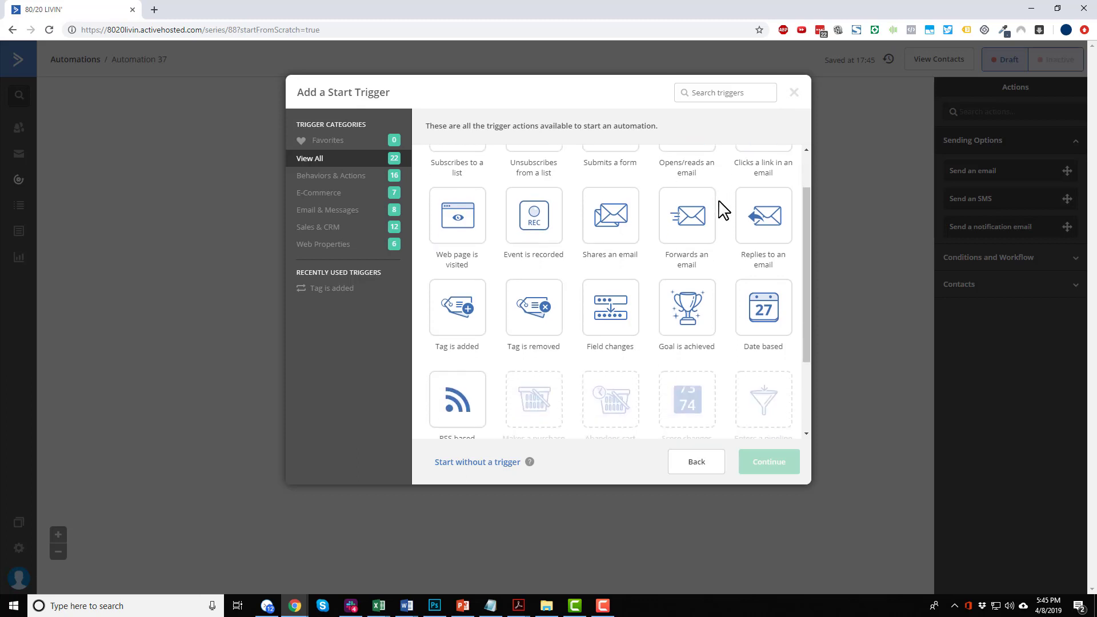
{"action": "left_click", "coordinate": [608, 330]}
{"action": "left_click", "coordinate": [763, 461]}
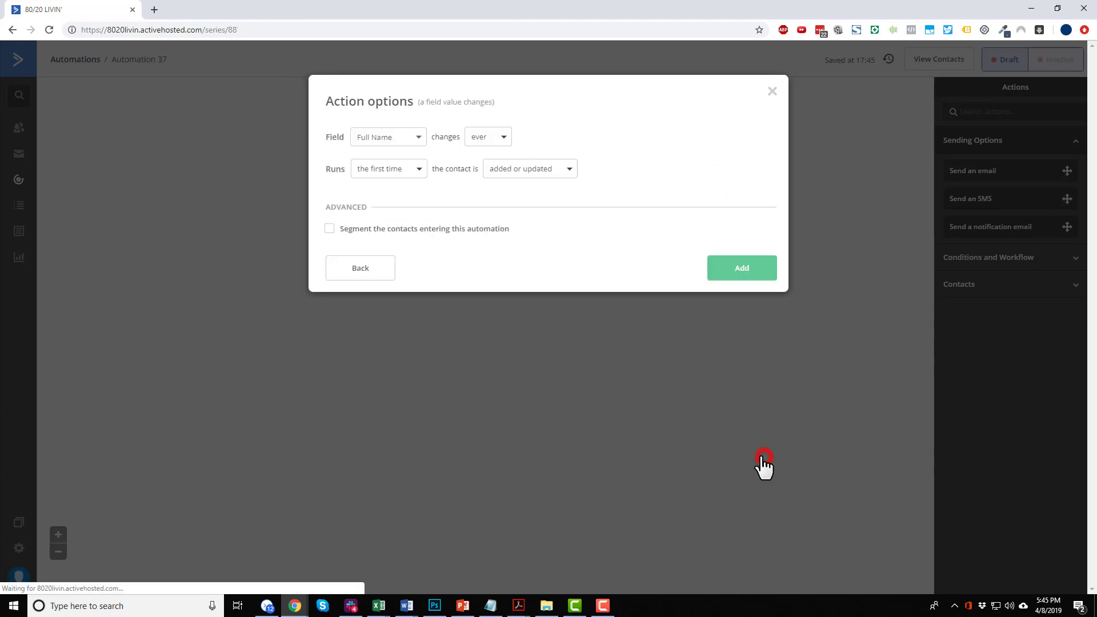
{"action": "left_click", "coordinate": [406, 139]}
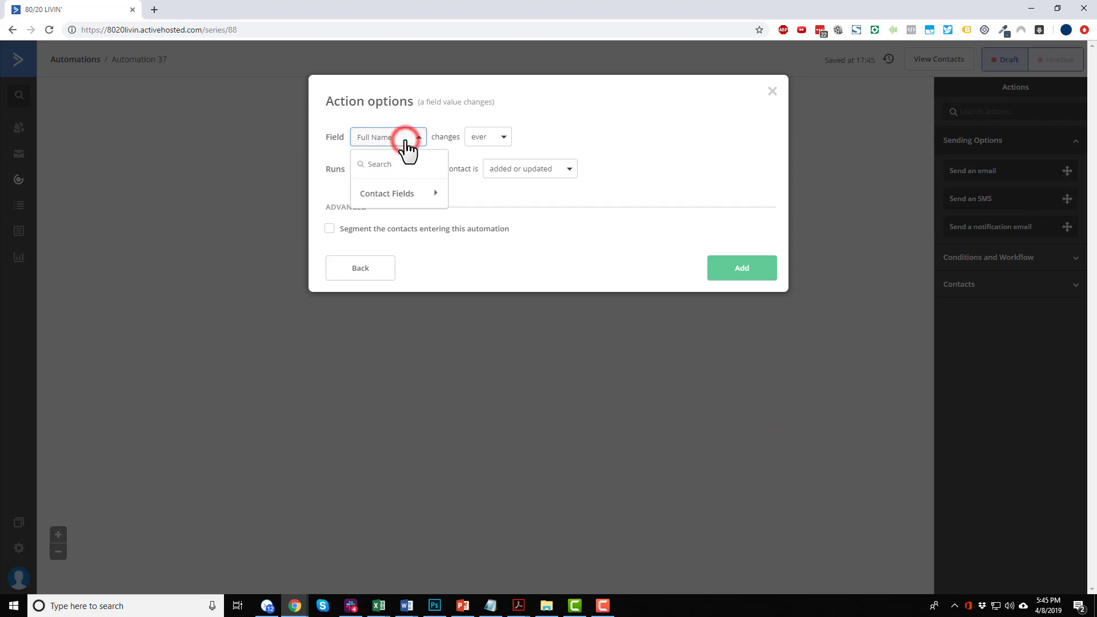
{"action": "left_click", "coordinate": [429, 194]}
{"action": "scroll", "coordinate": [416, 233], "scroll_direction": "down", "scroll_amount": 6}
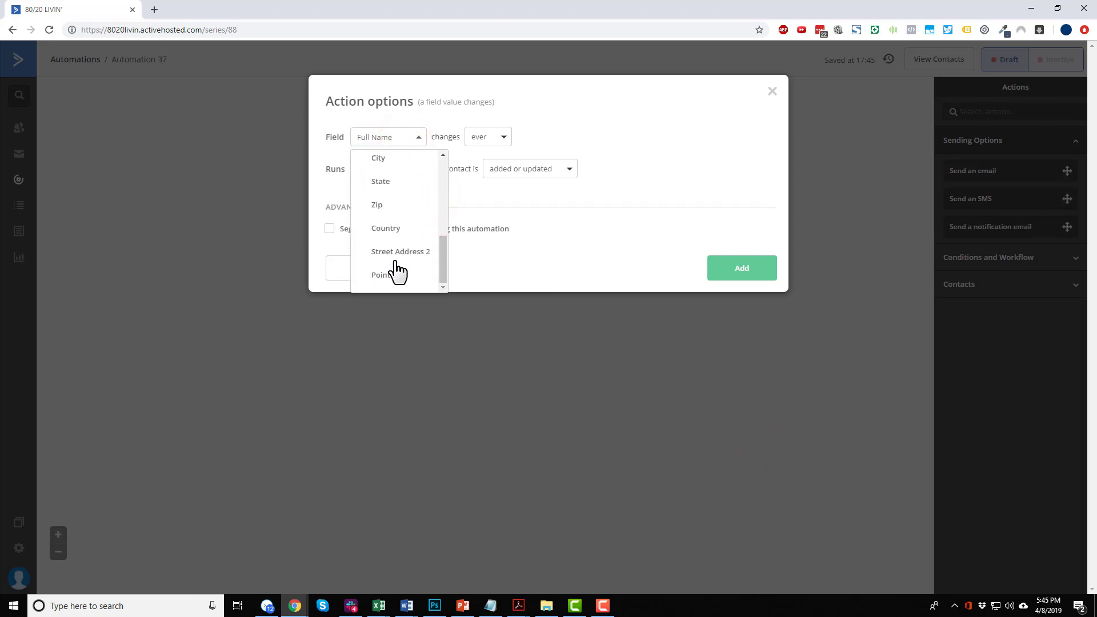
{"action": "left_click", "coordinate": [395, 273]}
- Make the trigger run the first time Points changes to 10 for contacts added or updated, and add it
{"action": "left_click", "coordinate": [487, 140]}
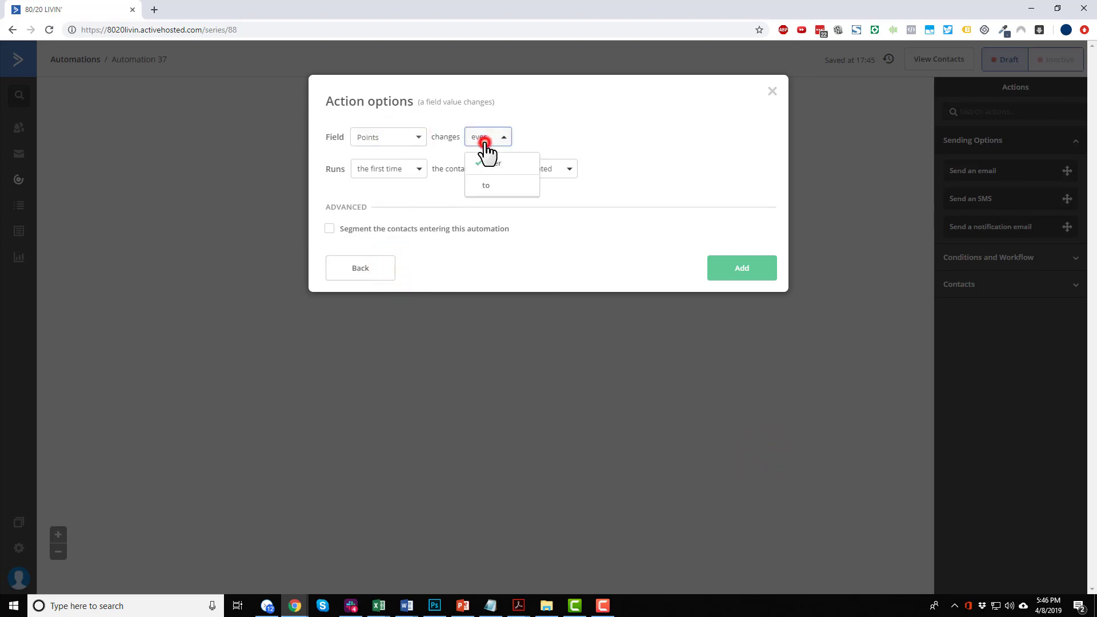
{"action": "left_click", "coordinate": [492, 185]}
{"action": "left_click", "coordinate": [580, 136]}
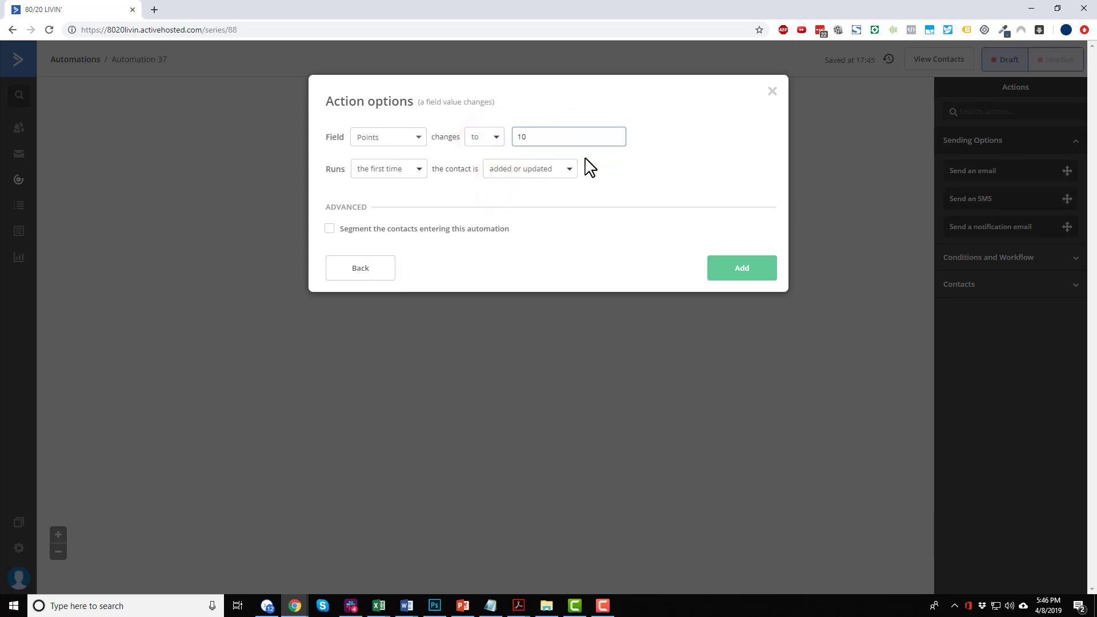
{"action": "left_click", "coordinate": [411, 169]}
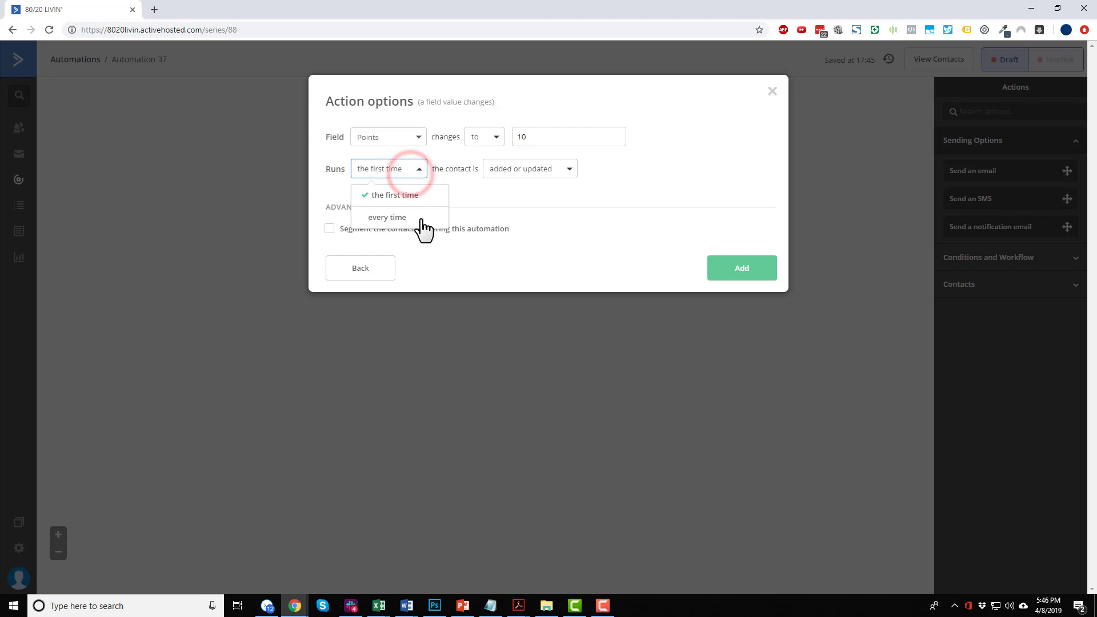
{"action": "left_click", "coordinate": [419, 191]}
{"action": "left_click", "coordinate": [521, 170]}
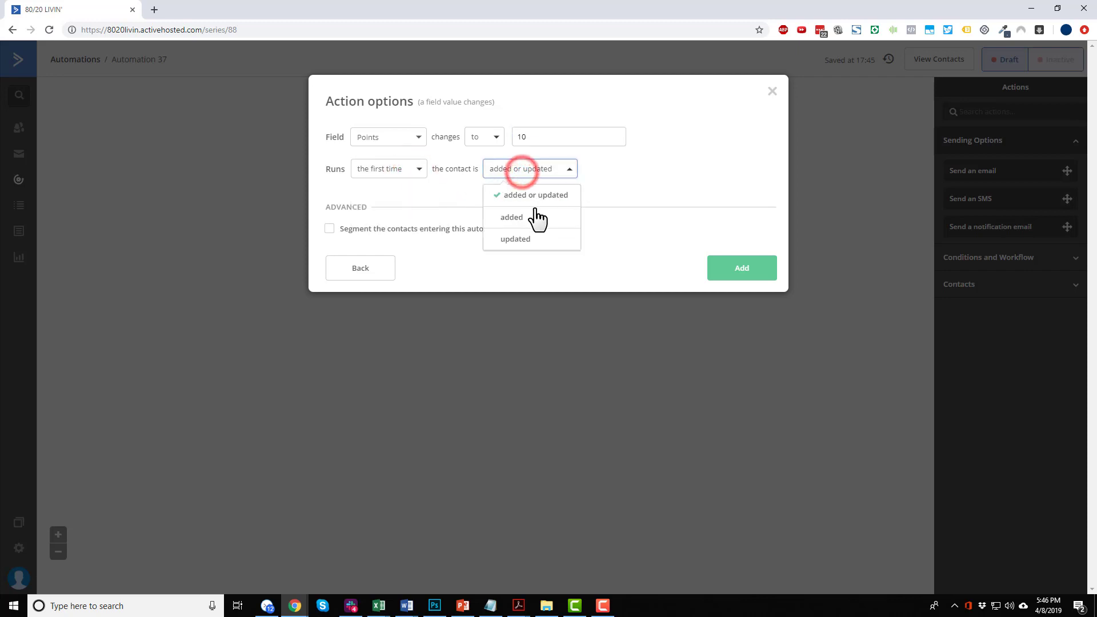
{"action": "left_click", "coordinate": [657, 188]}
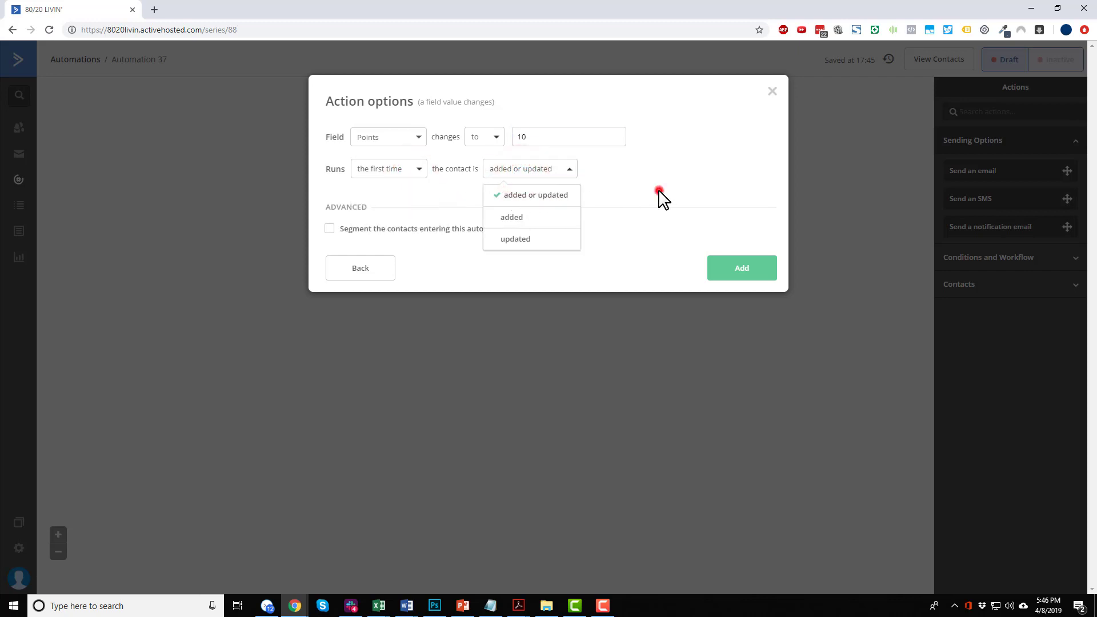
{"action": "left_click", "coordinate": [742, 268]}
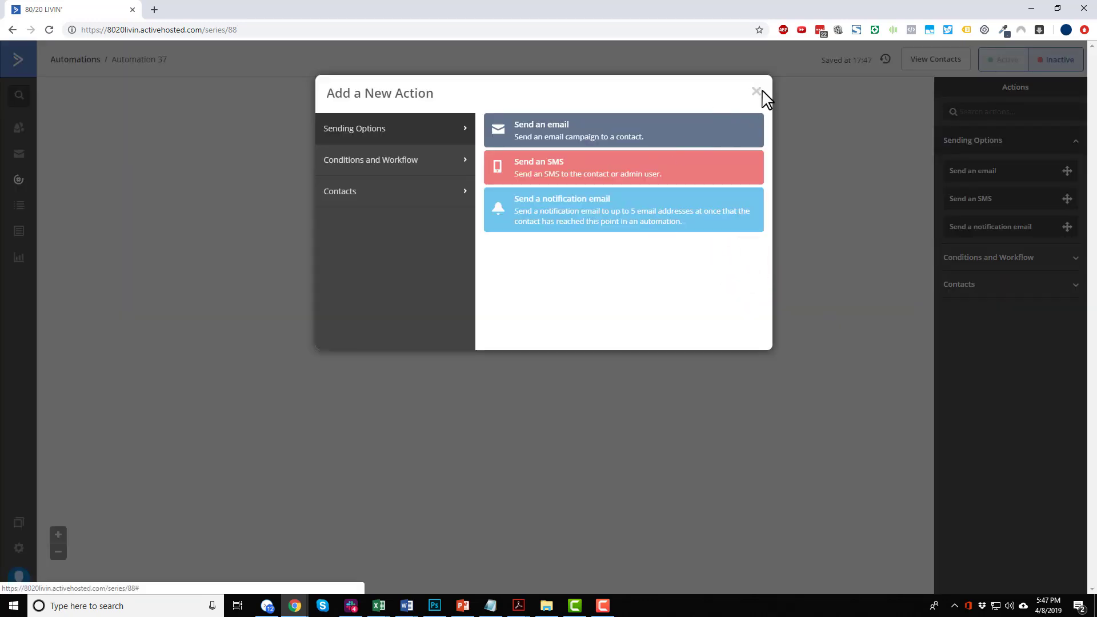
- Add a Send an email action to the automation and create a new email named "Most Valuable member!"
{"action": "left_click", "coordinate": [540, 128]}
{"action": "left_click", "coordinate": [512, 201]}
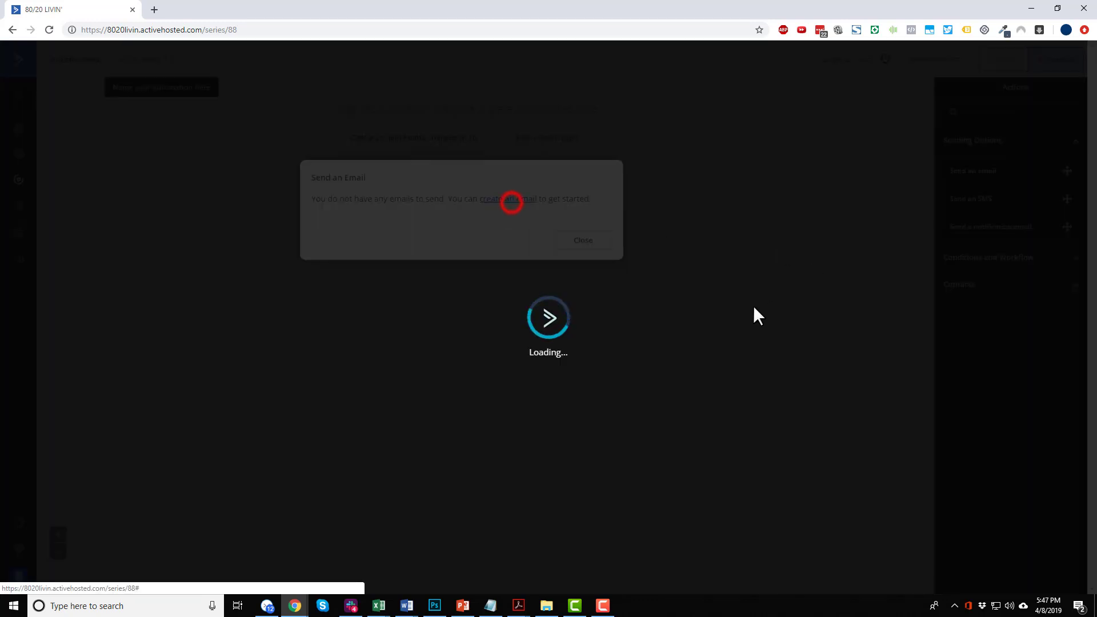
{"action": "left_click", "coordinate": [569, 246]}
{"action": "type", "text": "Most Valuab"}
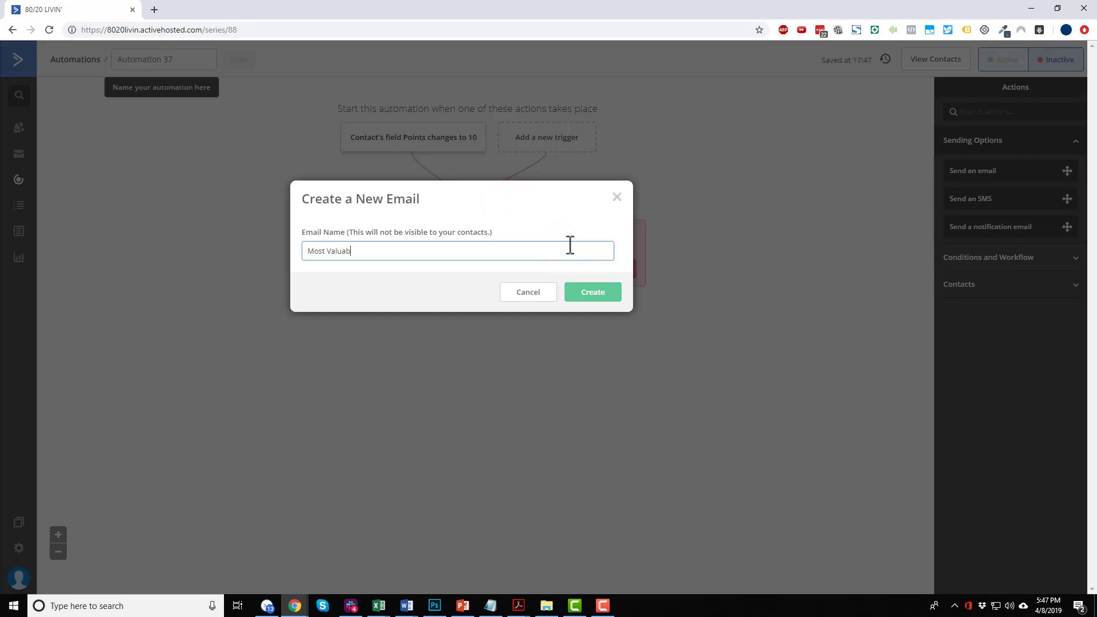
{"action": "type", "text": "le member!"}
{"action": "left_click", "coordinate": [600, 293]}
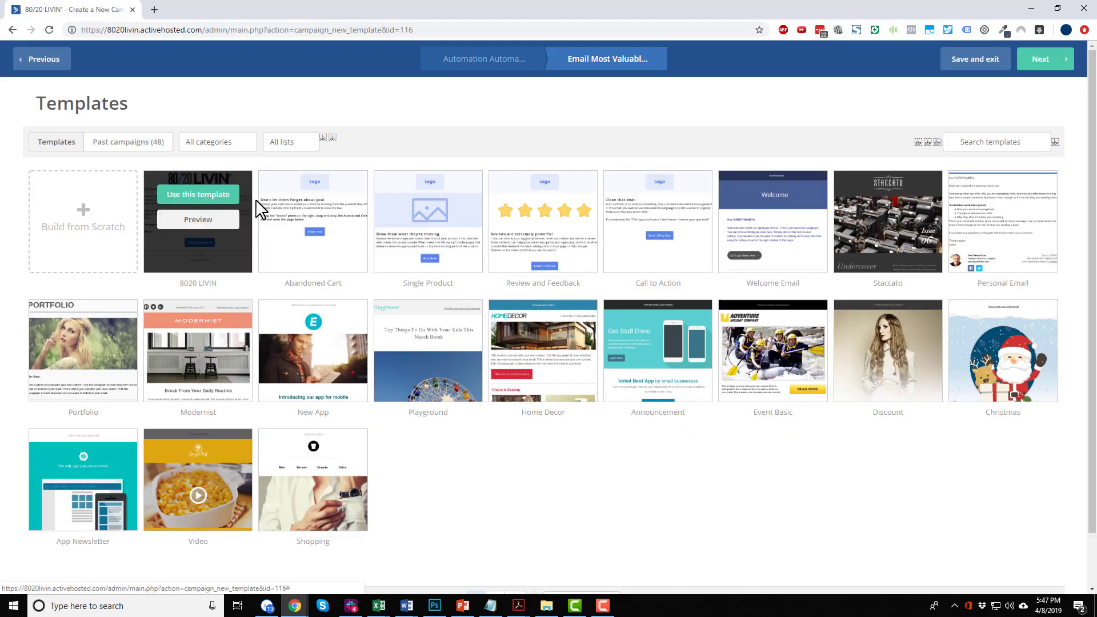
- Build the email from the 8020 LIVIN template with the subject "You're so valuable!! Here's a coupon!" and finish it with its default content
{"action": "left_click", "coordinate": [232, 194]}
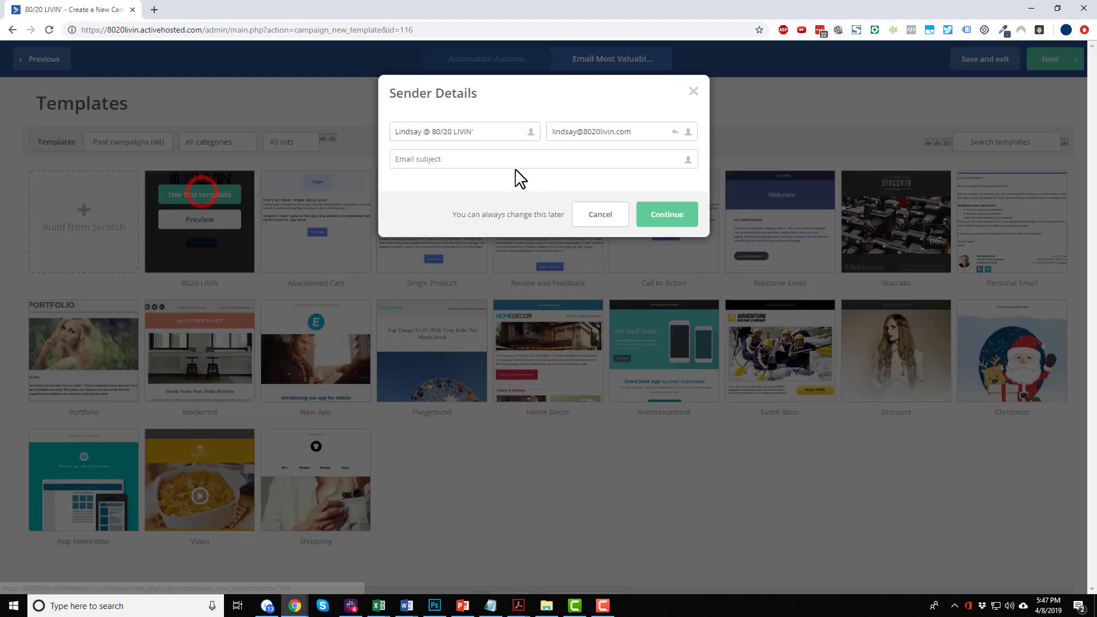
{"action": "left_click", "coordinate": [507, 163]}
{"action": "type", "text": "You're"}
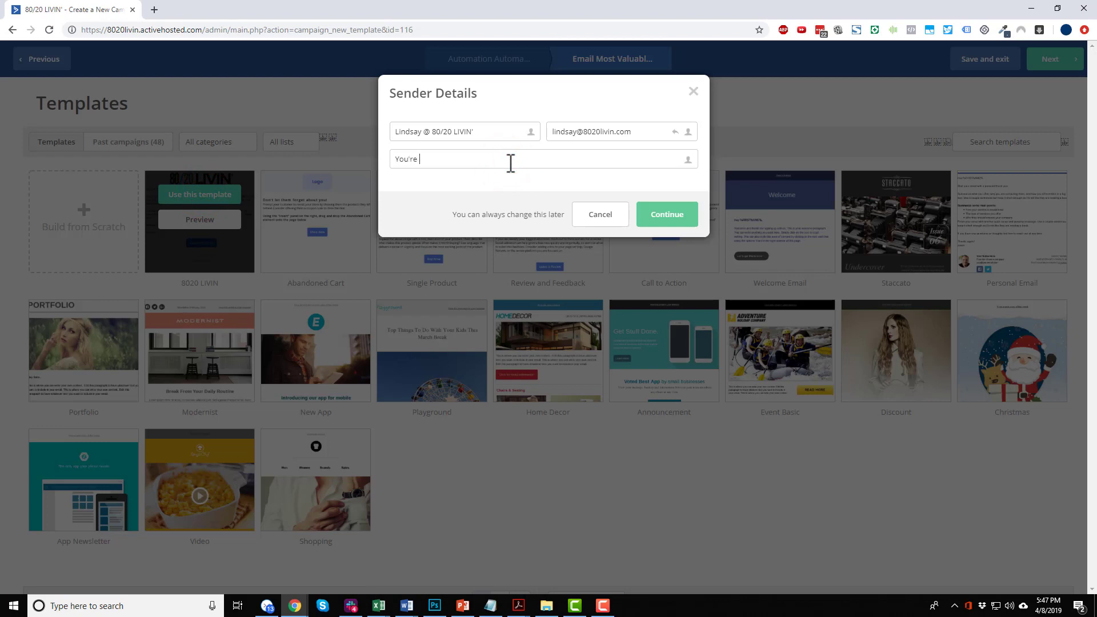
{"action": "type", "text": " so valuable!! Here's a coupon!"}
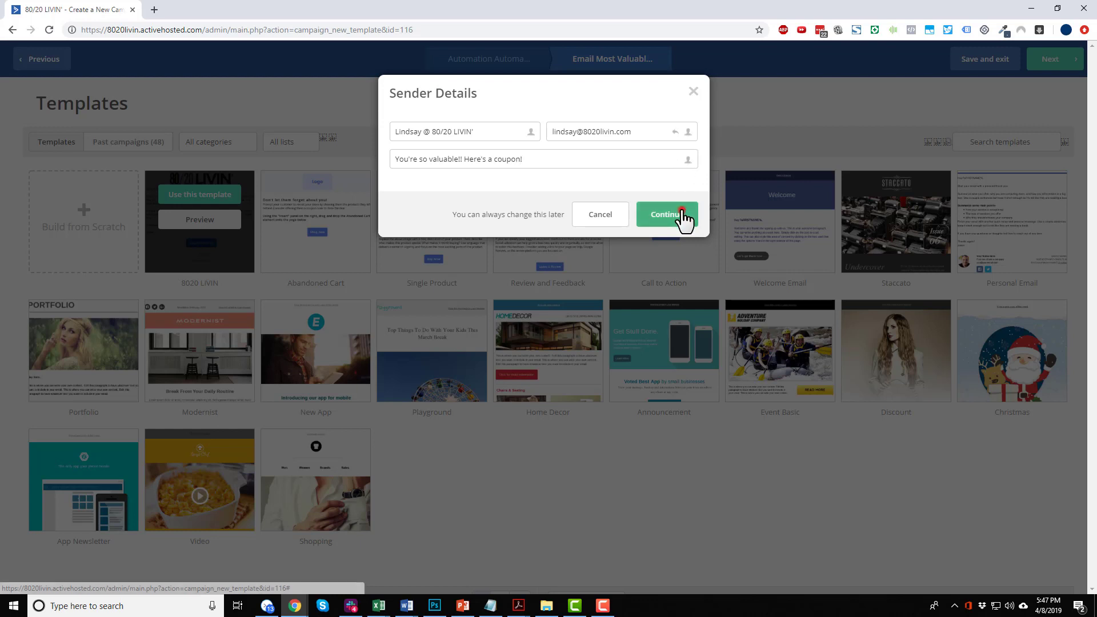
{"action": "left_click", "coordinate": [681, 213]}
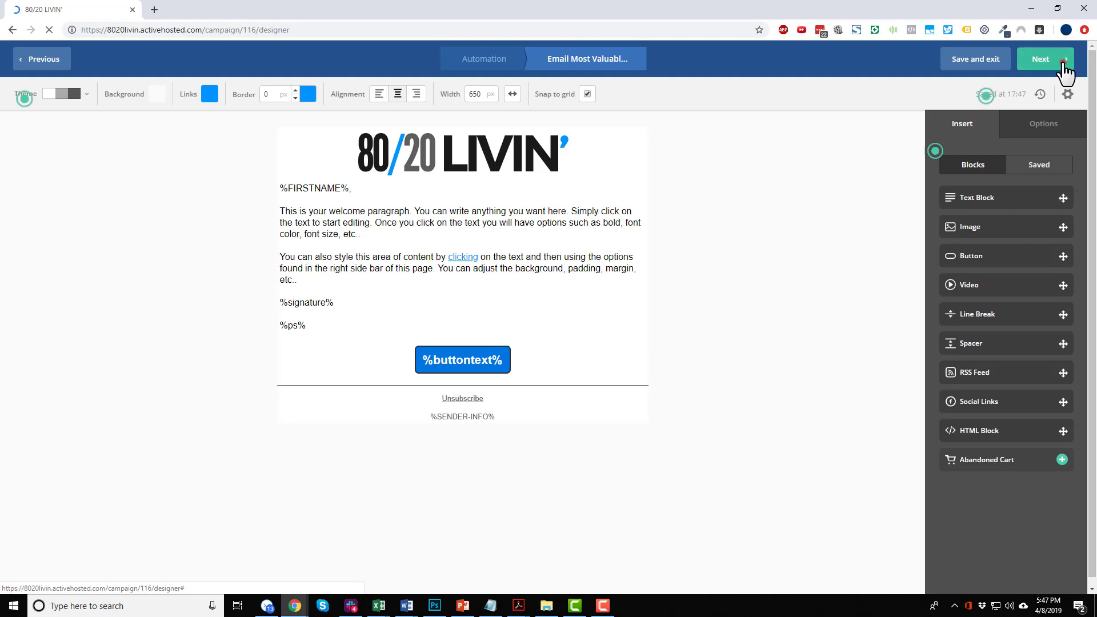
{"action": "left_click", "coordinate": [1063, 61]}
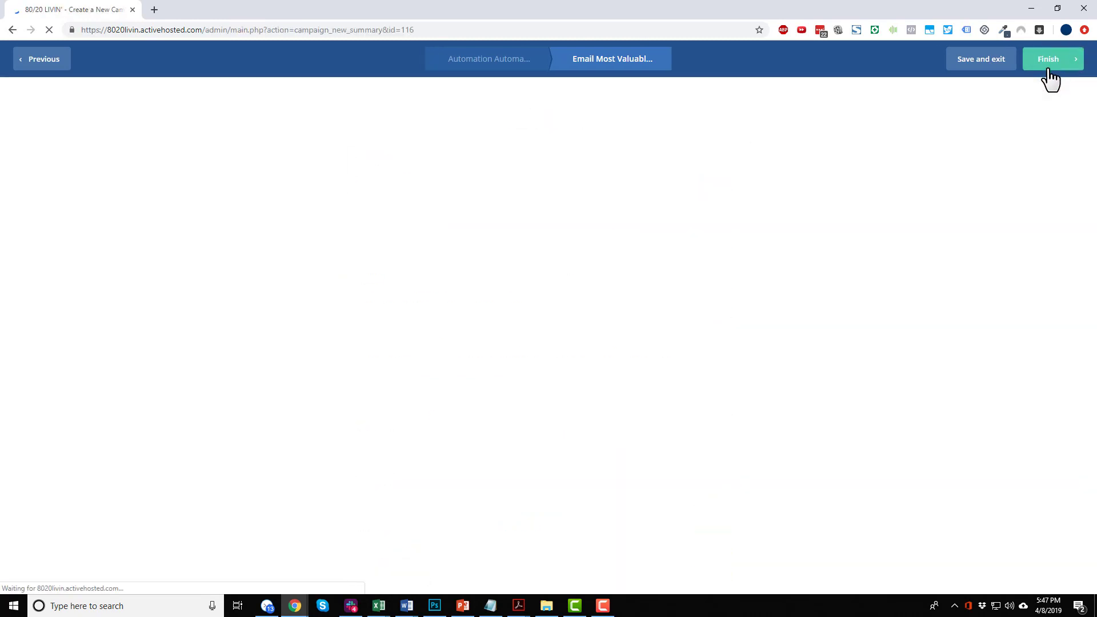
{"action": "left_click", "coordinate": [1049, 68]}
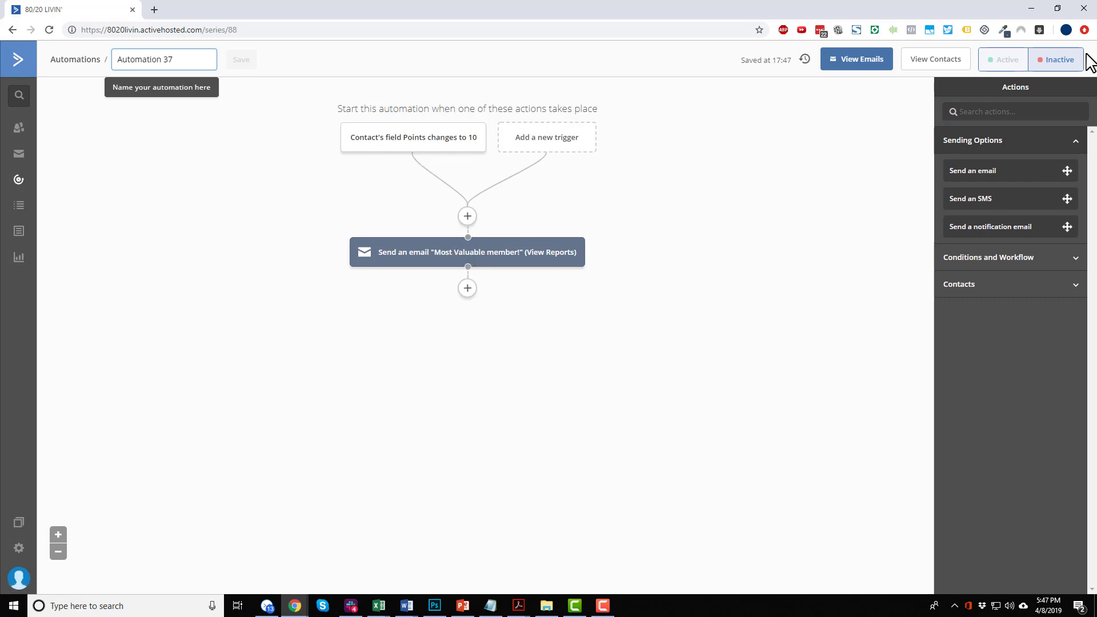
- Switch the automation to active and back to inactive
{"action": "left_click", "coordinate": [998, 62]}
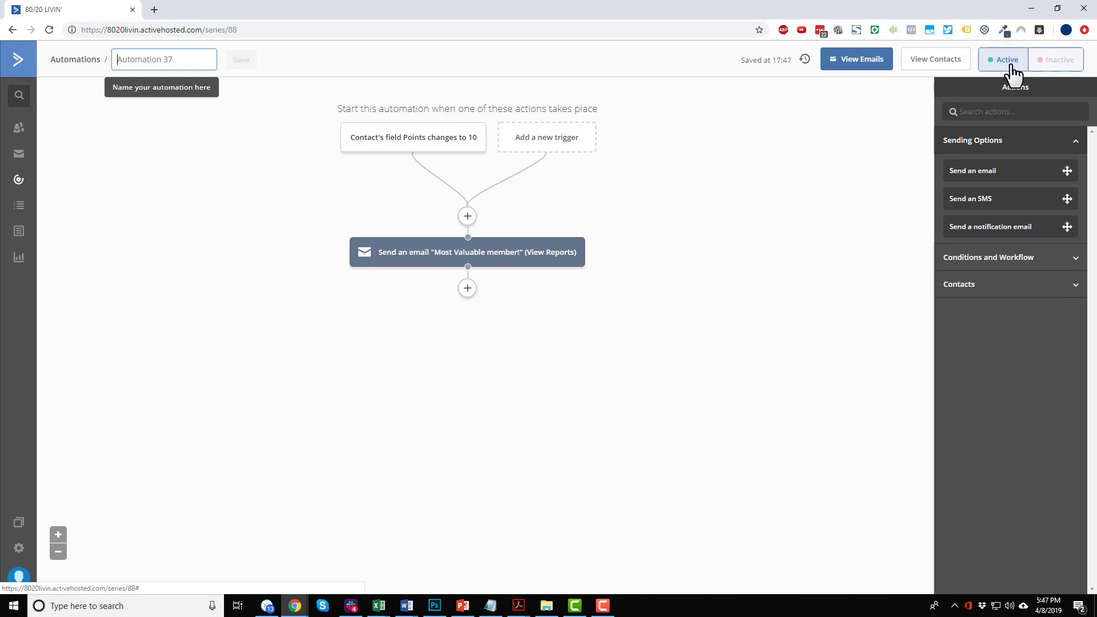
{"action": "left_click", "coordinate": [1037, 63]}
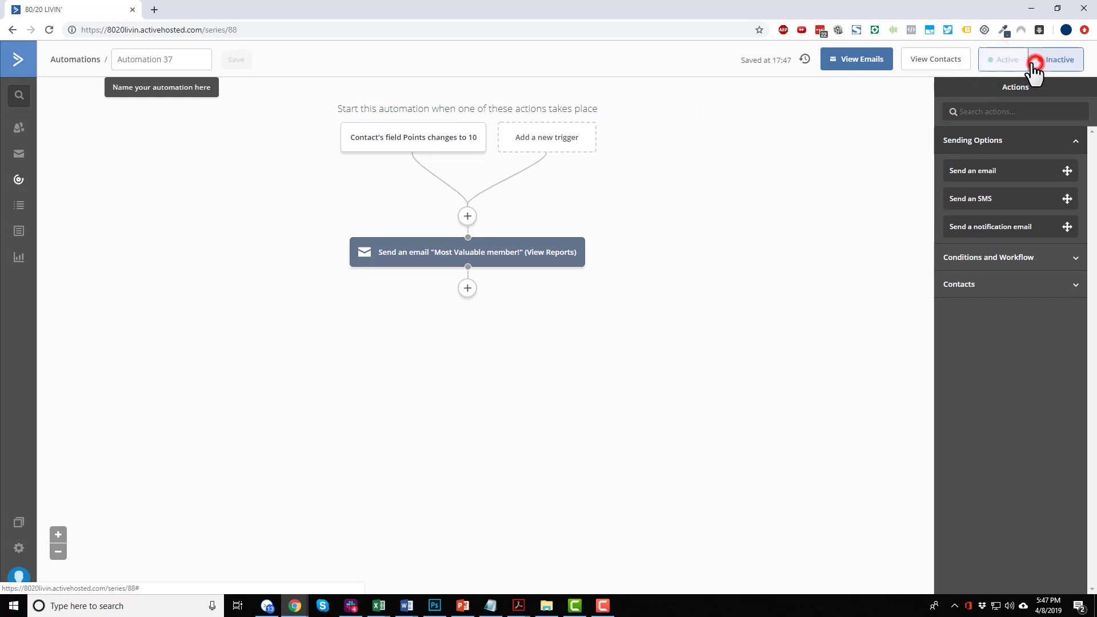
- Open the segments of the 8020 LIVIN list and create a new segment named "More than 10 Poinots"
{"action": "left_click", "coordinate": [19, 207]}
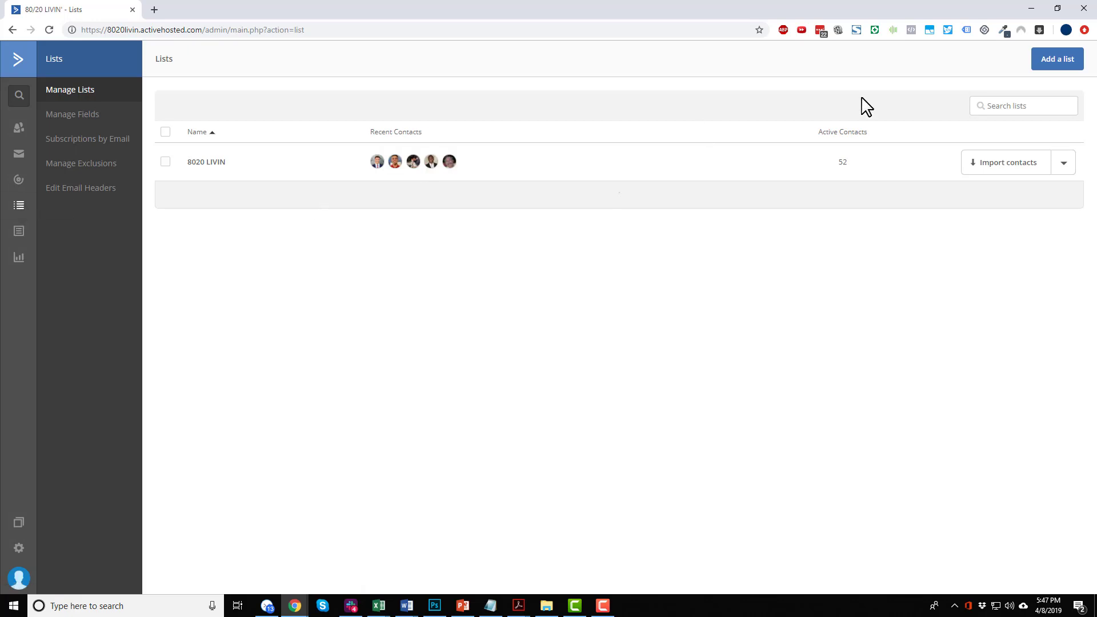
{"action": "left_click", "coordinate": [1064, 163]}
{"action": "left_click", "coordinate": [1007, 244]}
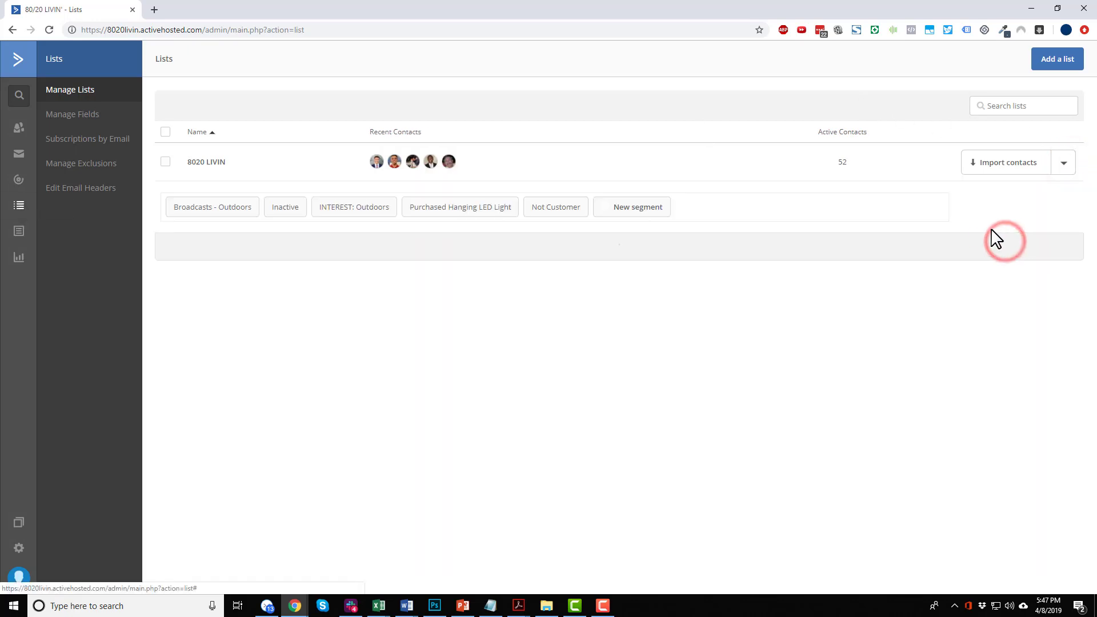
{"action": "left_click", "coordinate": [647, 215]}
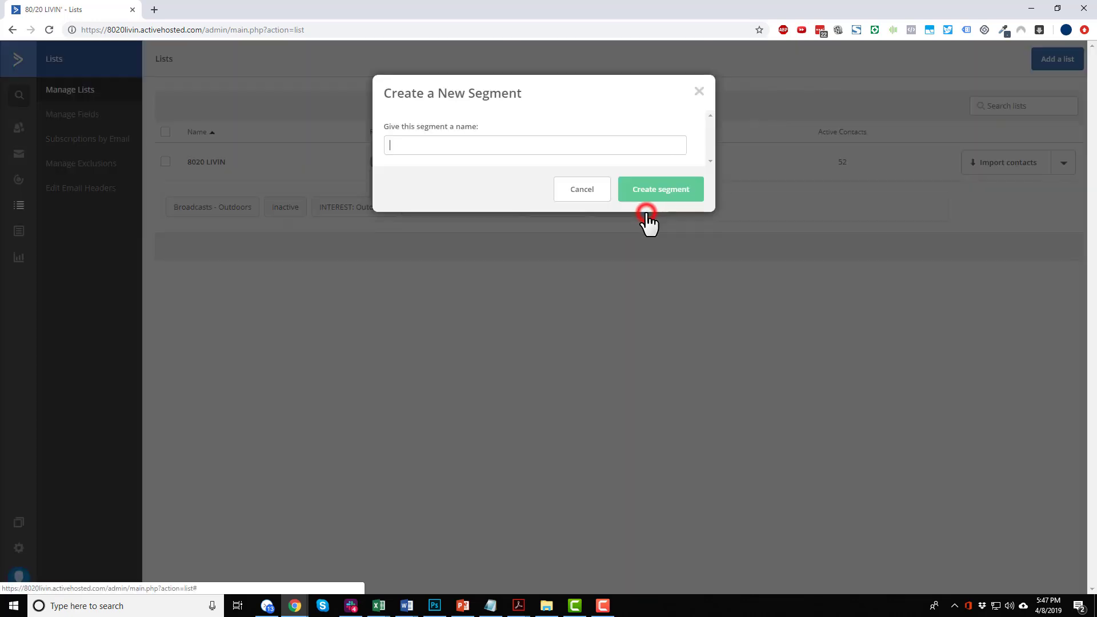
{"action": "left_click", "coordinate": [542, 142]}
{"action": "type", "text": "More than 10 Poinots"}
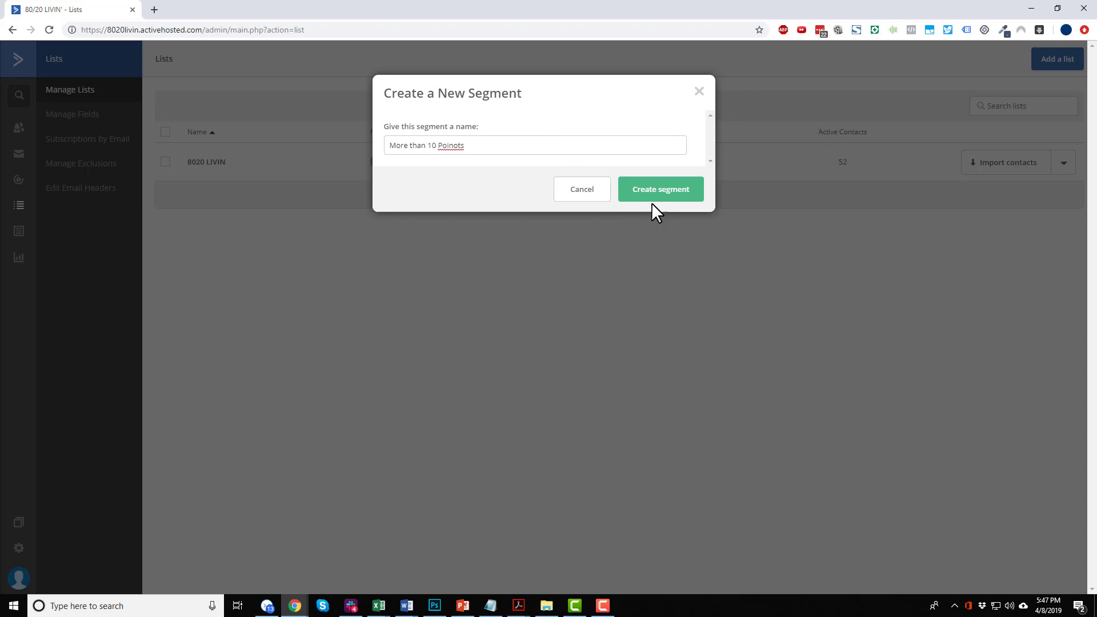
{"action": "left_click", "coordinate": [653, 191]}
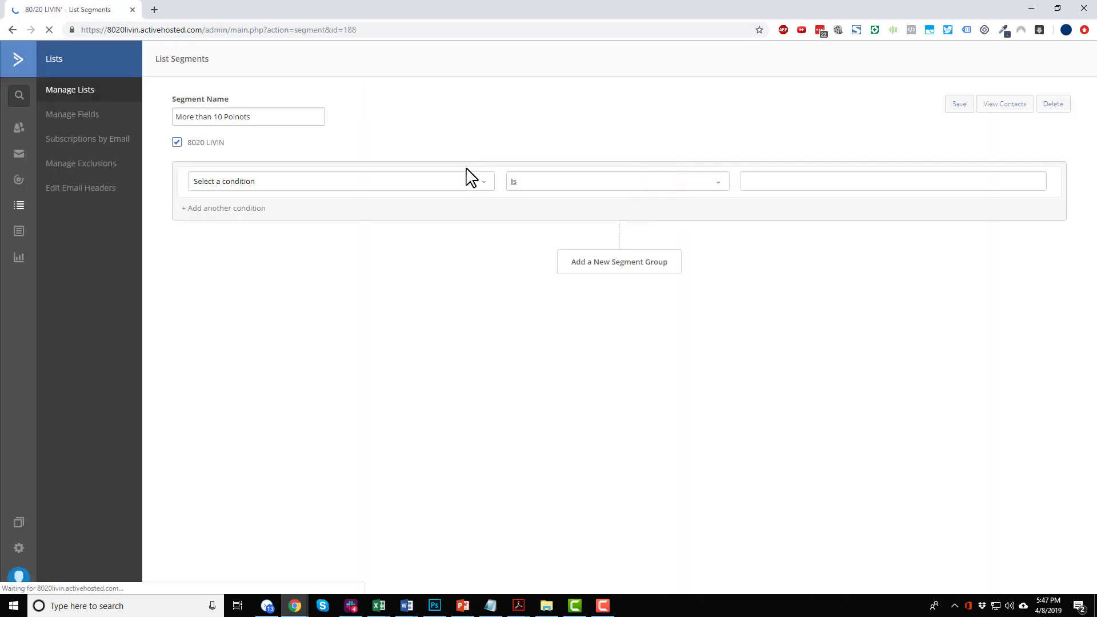
- Choose the Points custom field as the segment's condition
{"action": "left_click", "coordinate": [343, 181]}
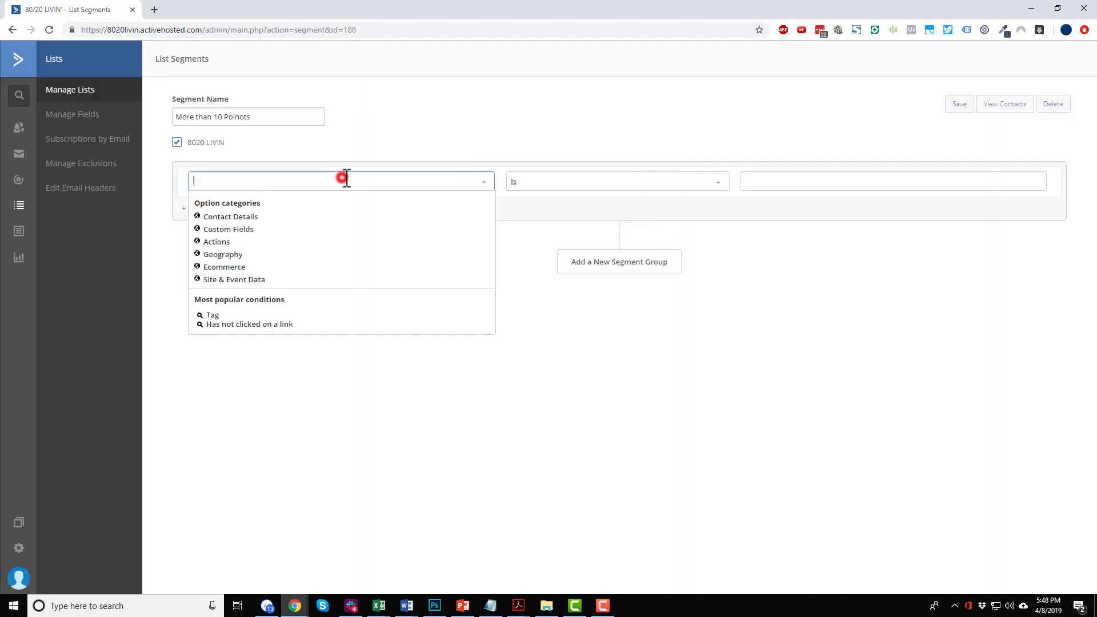
{"action": "left_click", "coordinate": [287, 182]}
{"action": "type", "text": "point"}
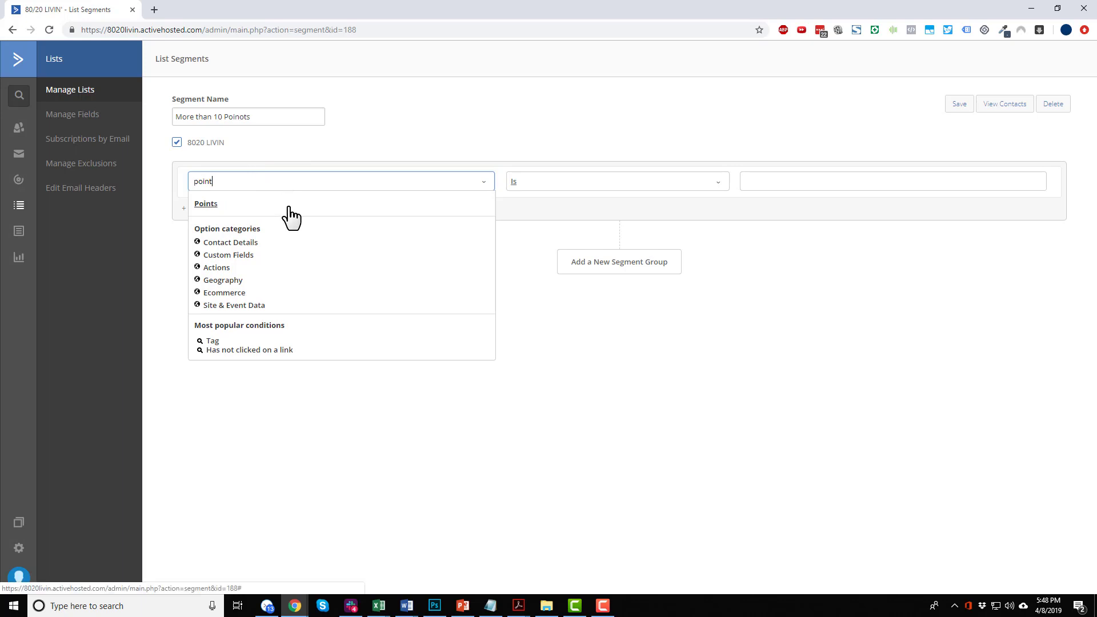
{"action": "left_click", "coordinate": [287, 207]}
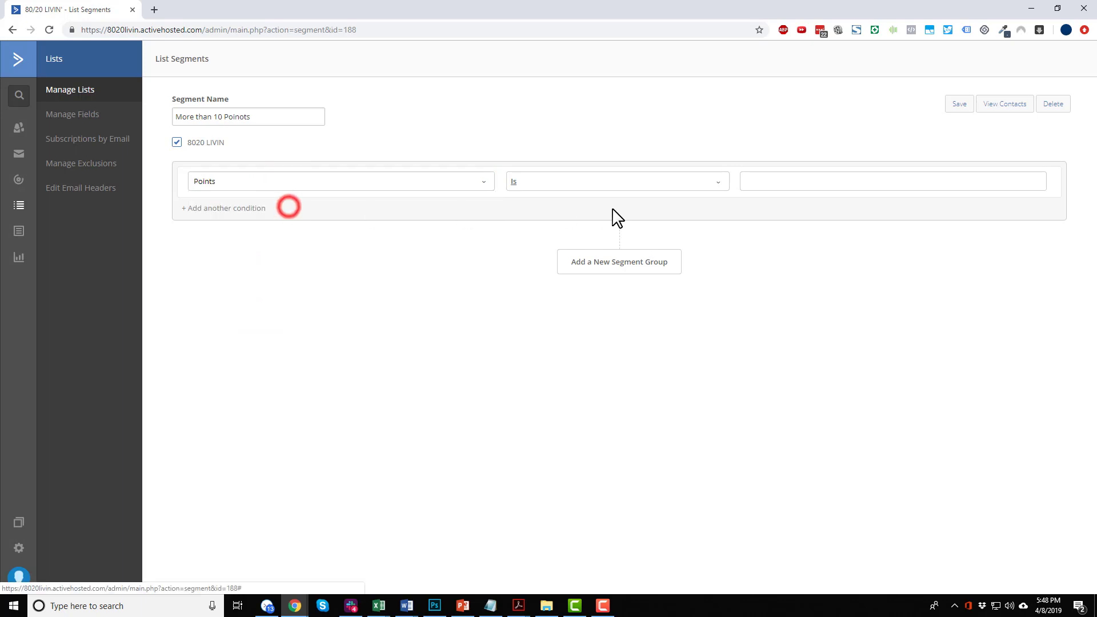
- Set the Points condition to Greater than 9.9
{"action": "left_click", "coordinate": [621, 188]}
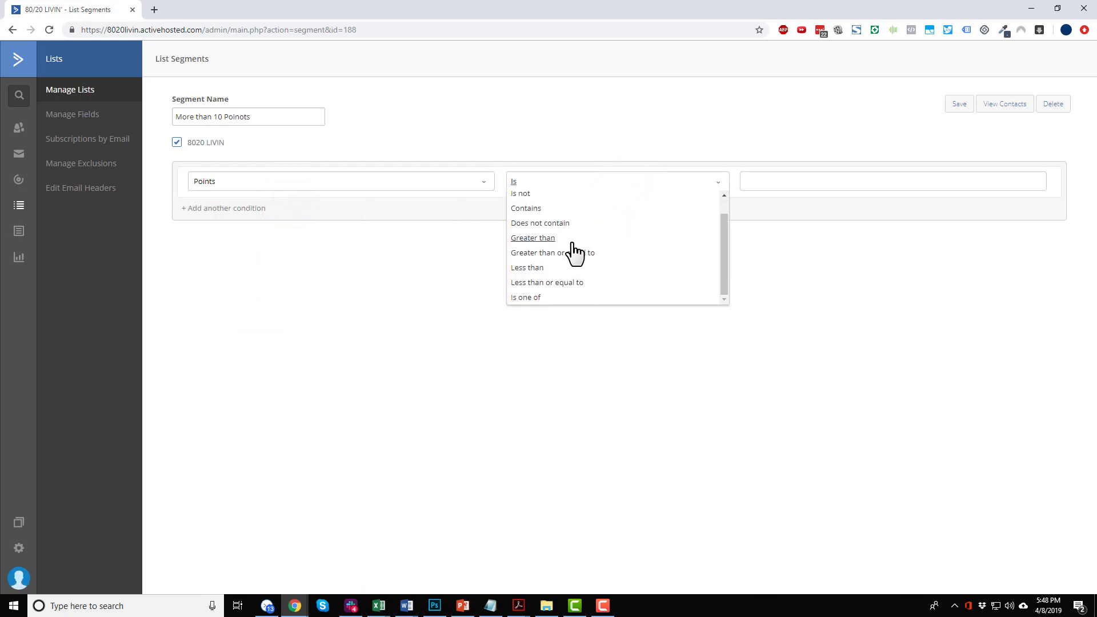
{"action": "left_click", "coordinate": [573, 246]}
{"action": "left_click", "coordinate": [838, 178]}
{"action": "type", "text": "9.9"}
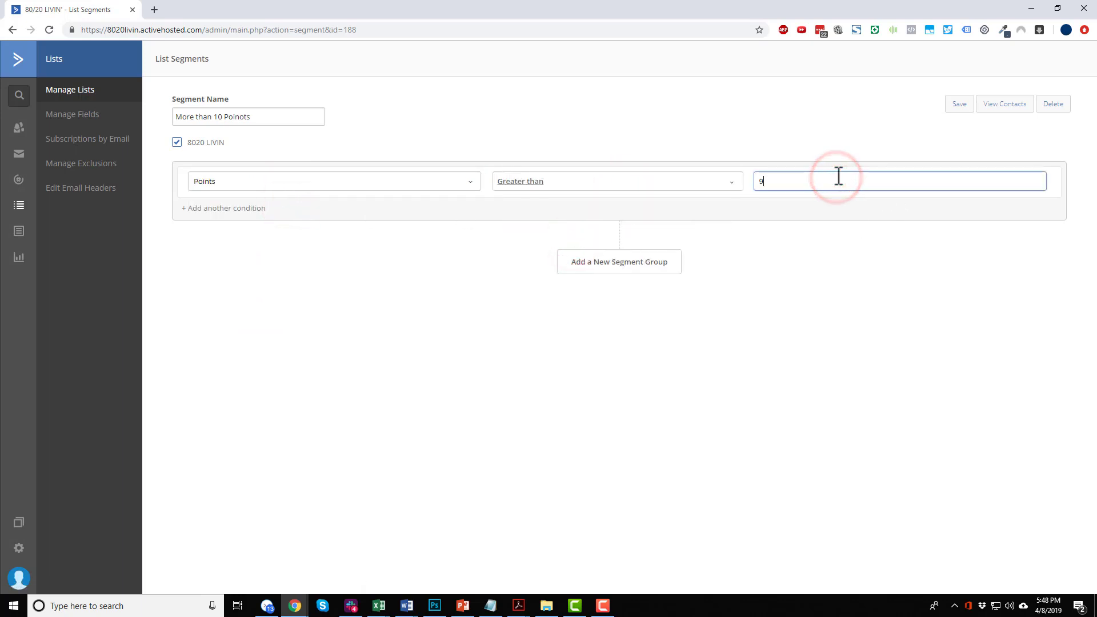
- Change the Points condition to Greater than or equal to 10 and save the segment
{"action": "left_click", "coordinate": [735, 184]}
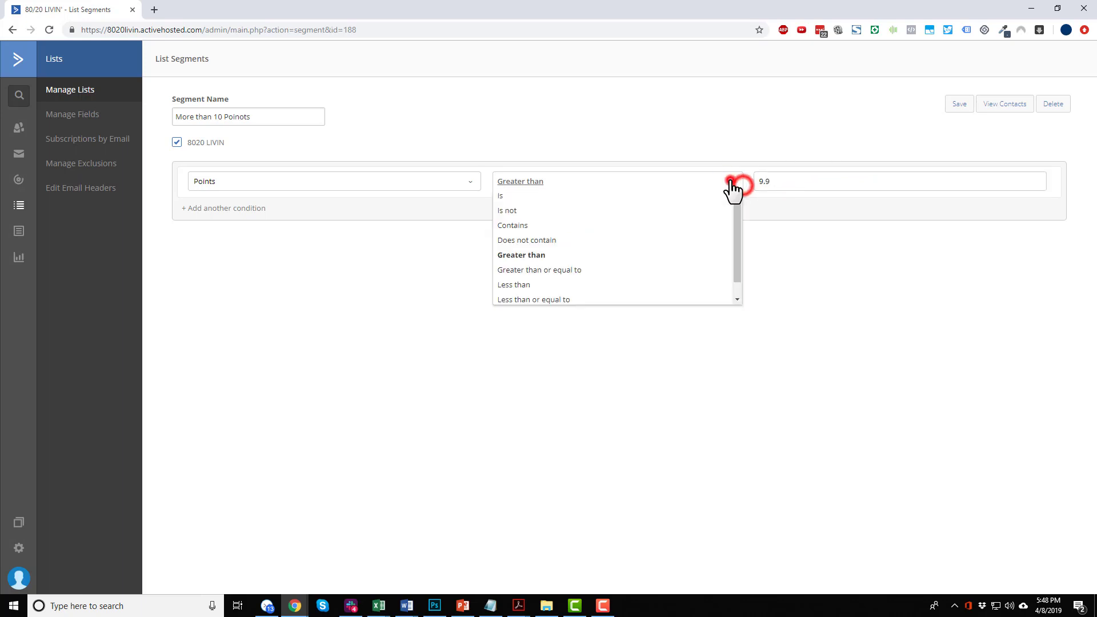
{"action": "left_click", "coordinate": [569, 273]}
{"action": "double_click", "coordinate": [840, 181]}
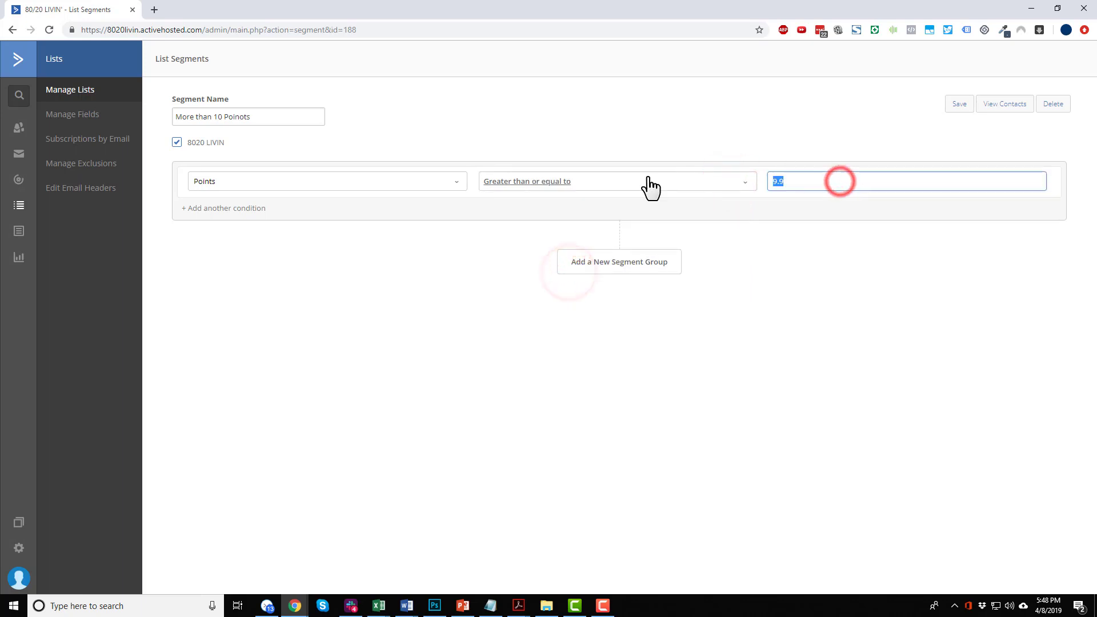
{"action": "type", "text": "10"}
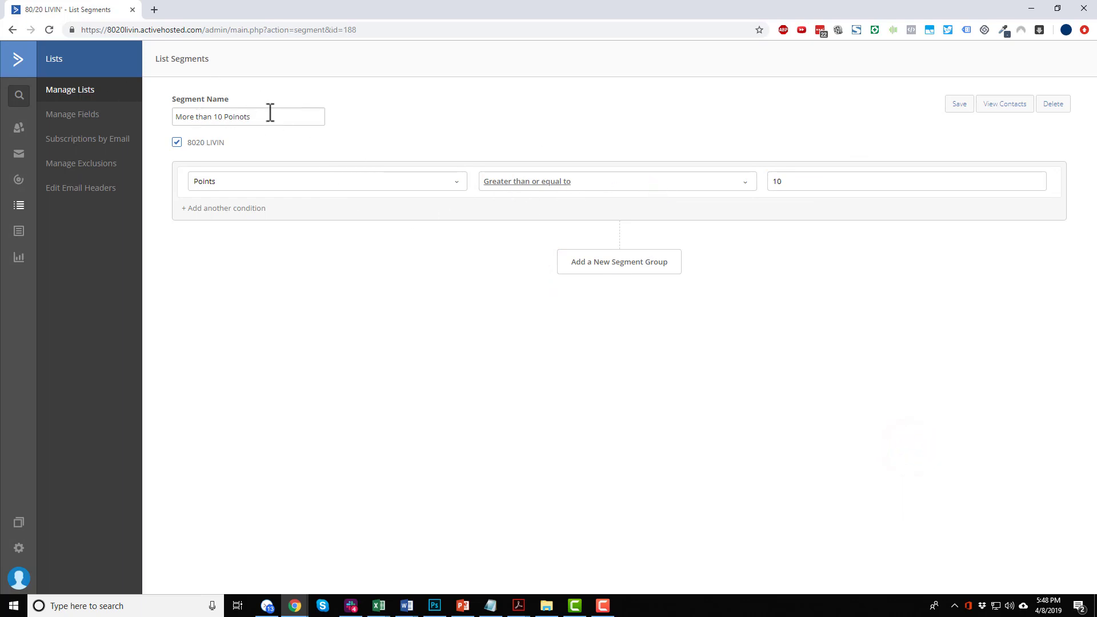
{"action": "left_click", "coordinate": [962, 104]}
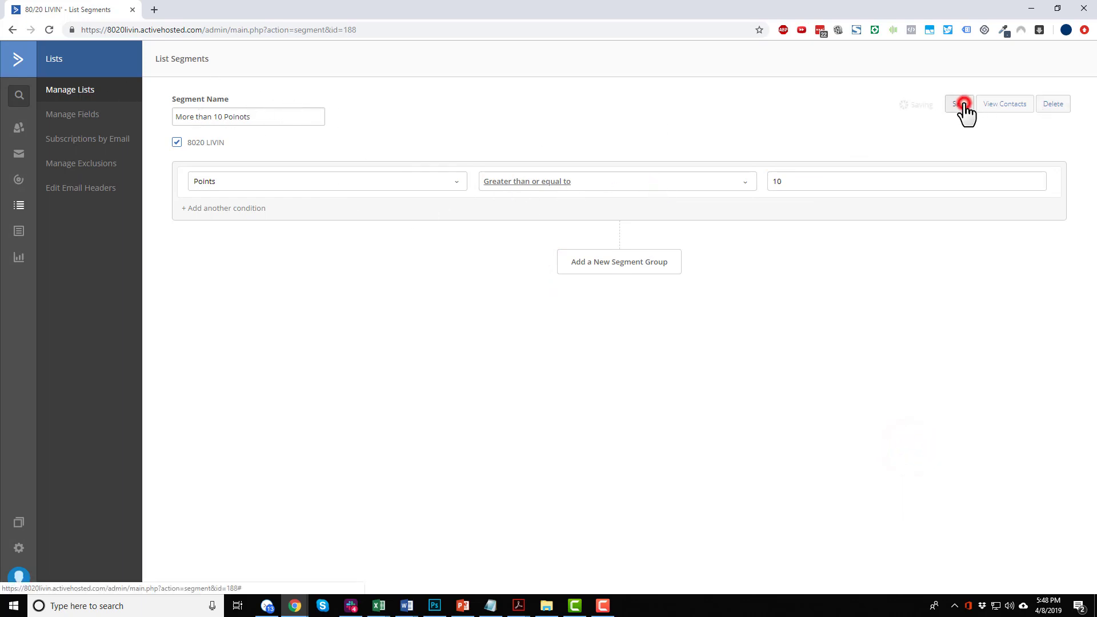
- View the contacts matching the segment, followed by all contacts in the account
{"action": "left_click", "coordinate": [1008, 104]}
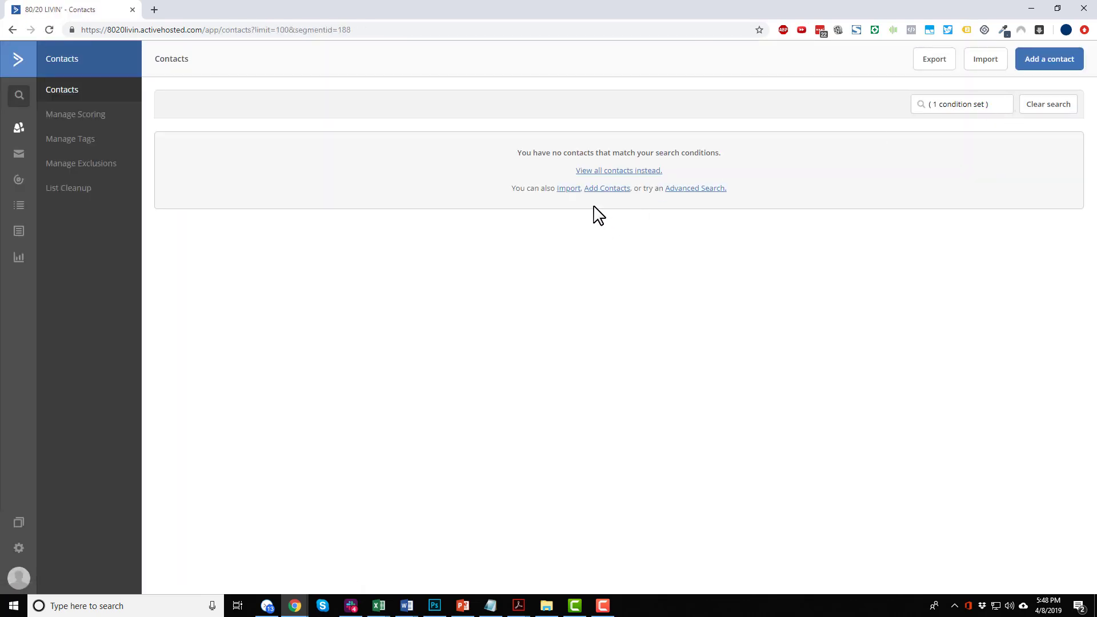
{"action": "left_click", "coordinate": [629, 171]}
- Switch to PowerPoint to review the Points/Math slide
{"action": "left_click", "coordinate": [456, 609]}
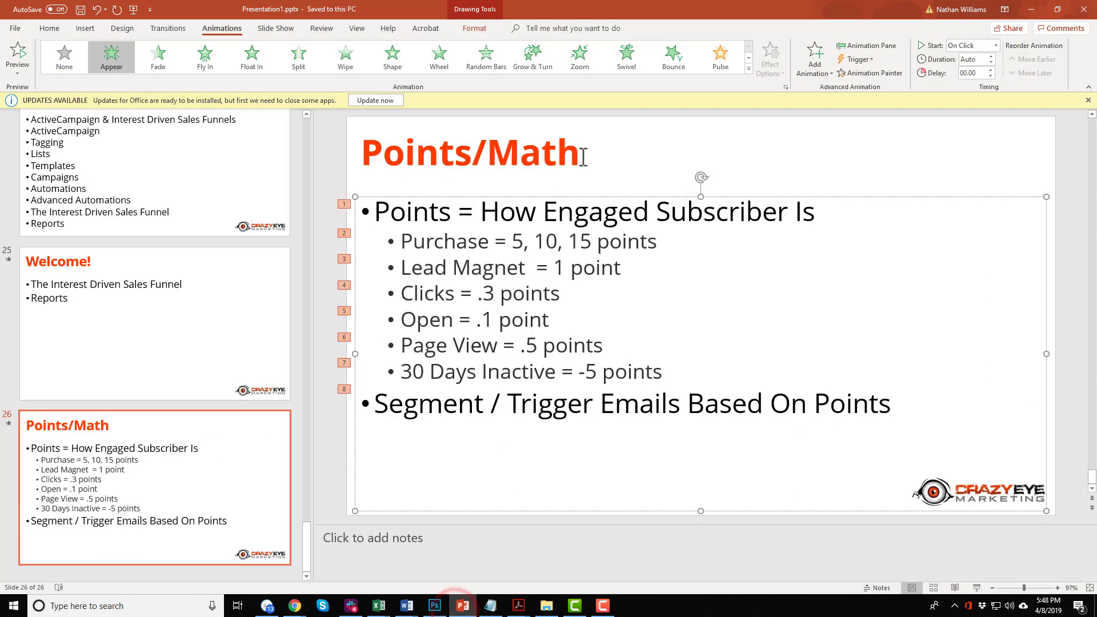